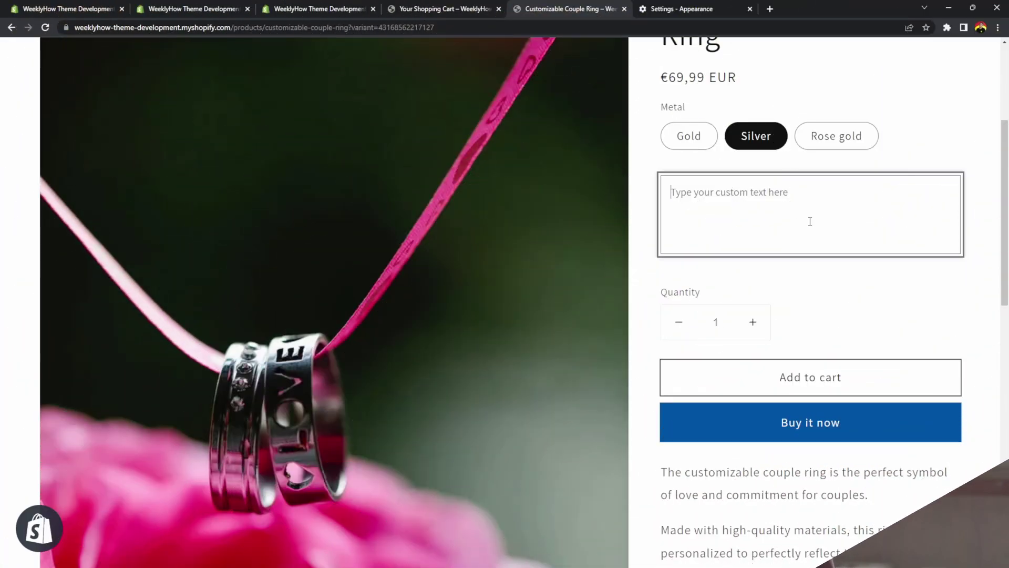
Add the Silver Customizable Couple Ring with the message 'This is a ring' to the cart, then go to the cart.
{"action": "type", "text": "This is a ring"}
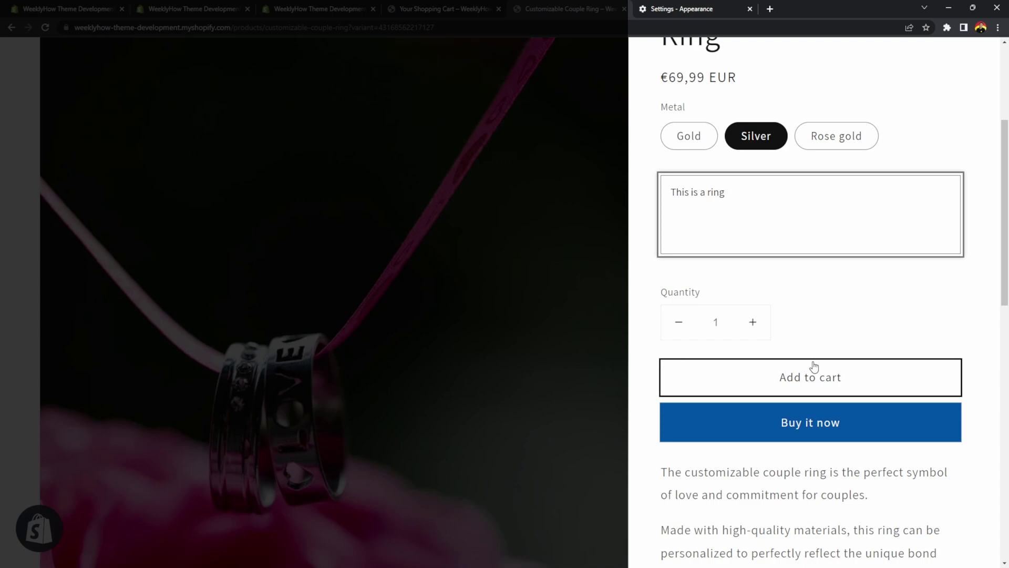
{"action": "left_click", "coordinate": [813, 368]}
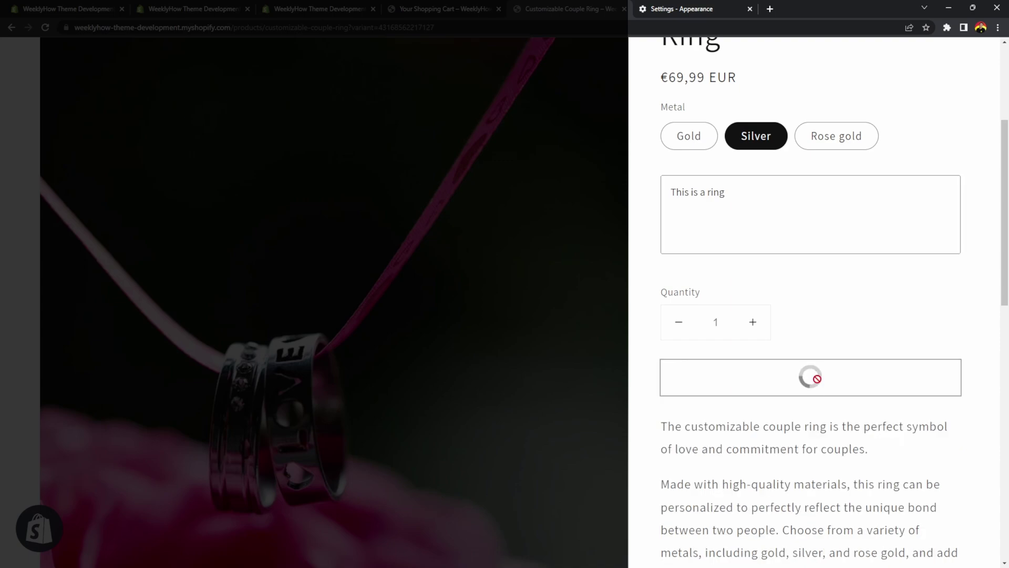
{"action": "left_click", "coordinate": [849, 306]}
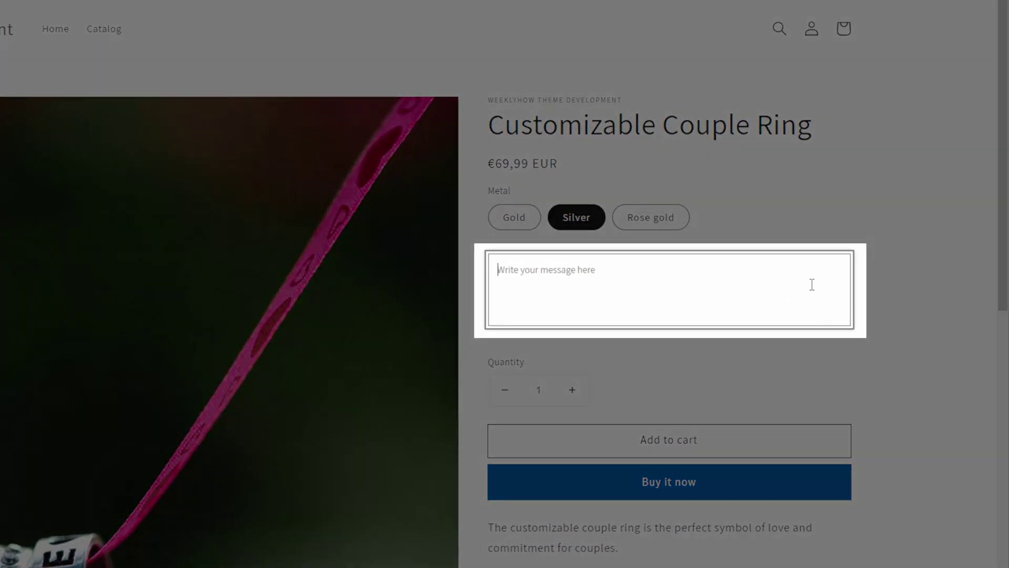
Add the ring with a test message to the cart and highlight its 'text_engravings: gdgdgdgdgdgdg' line.
{"action": "type", "text": "gdgdgdgdgdgdg"}
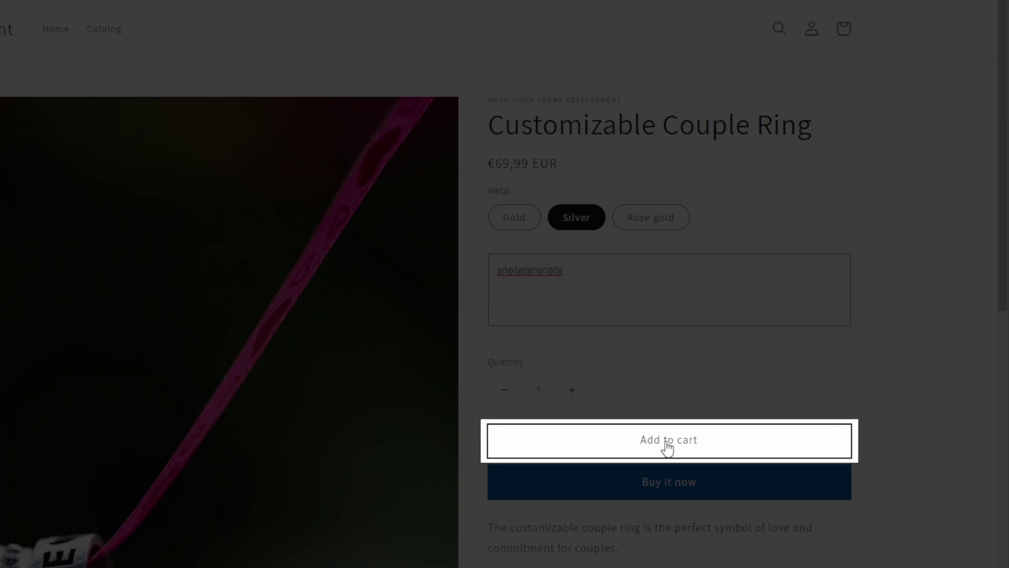
{"action": "left_click", "coordinate": [644, 440]}
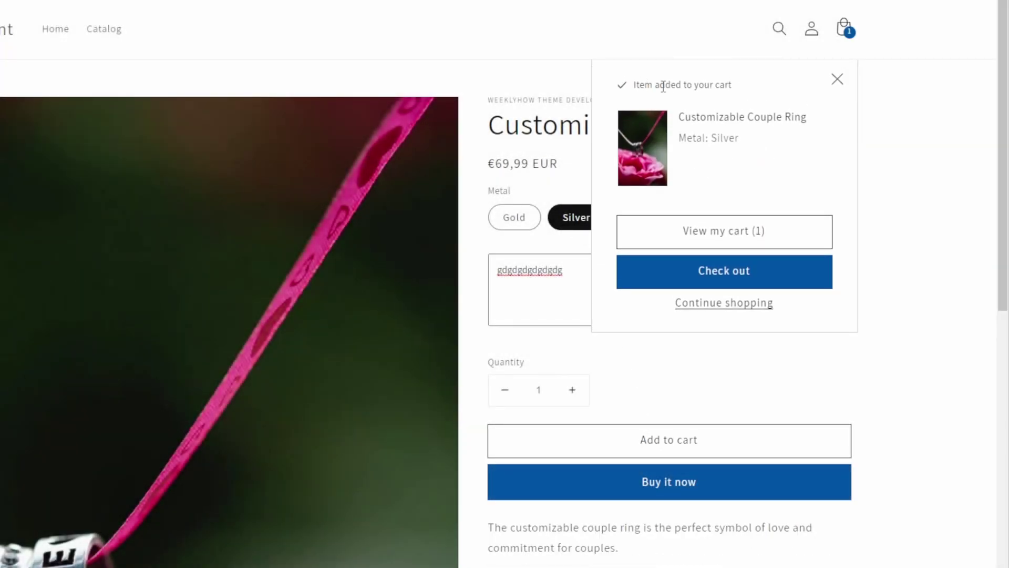
{"action": "right_click", "coordinate": [696, 231]}
{"action": "key", "text": "Escape"}
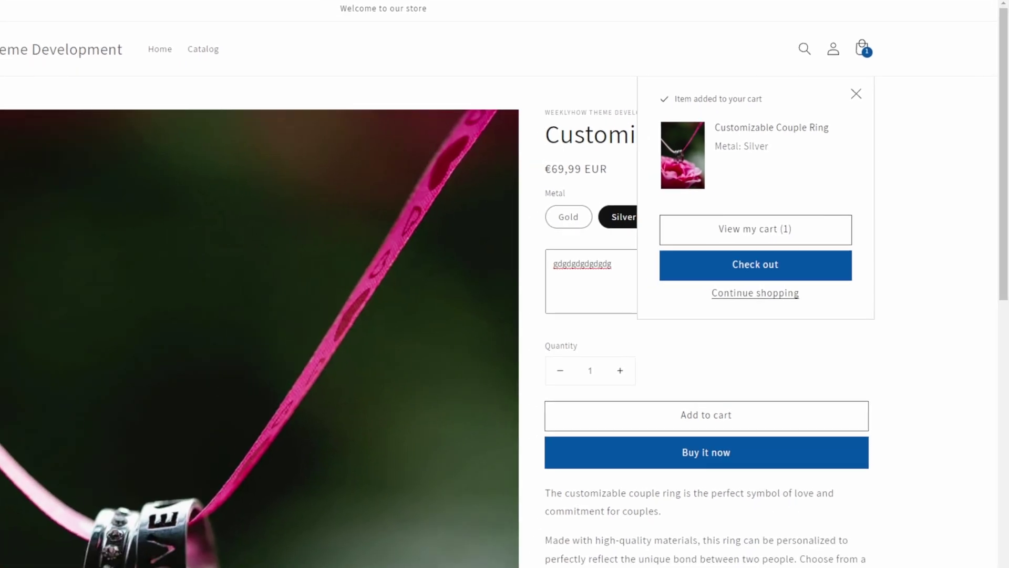
{"action": "key", "text": "ctrl+Tab"}
{"action": "left_click_drag", "start_coordinate": [337, 248], "coordinate": [230, 252]}
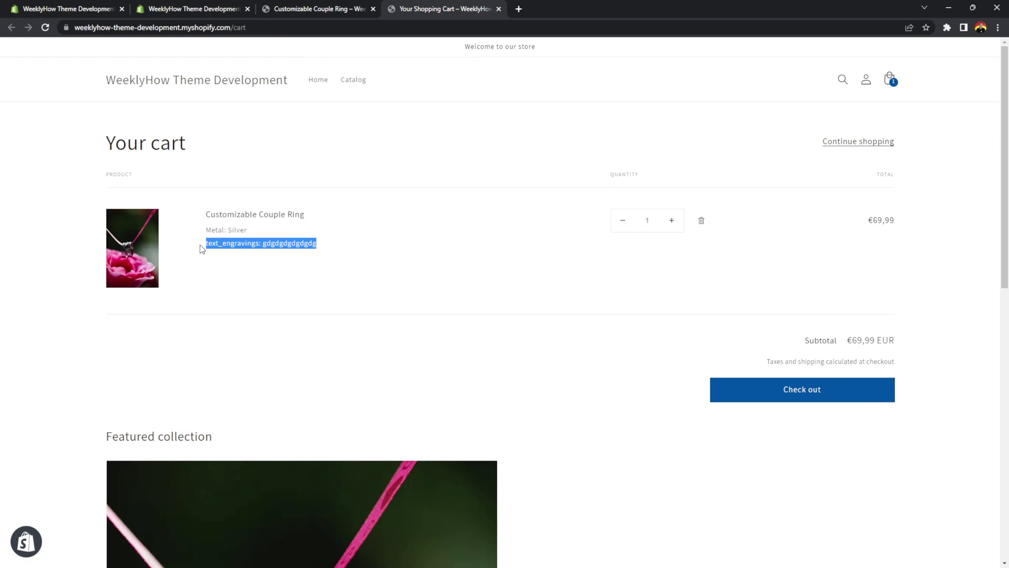
{"action": "left_click", "coordinate": [206, 249]}
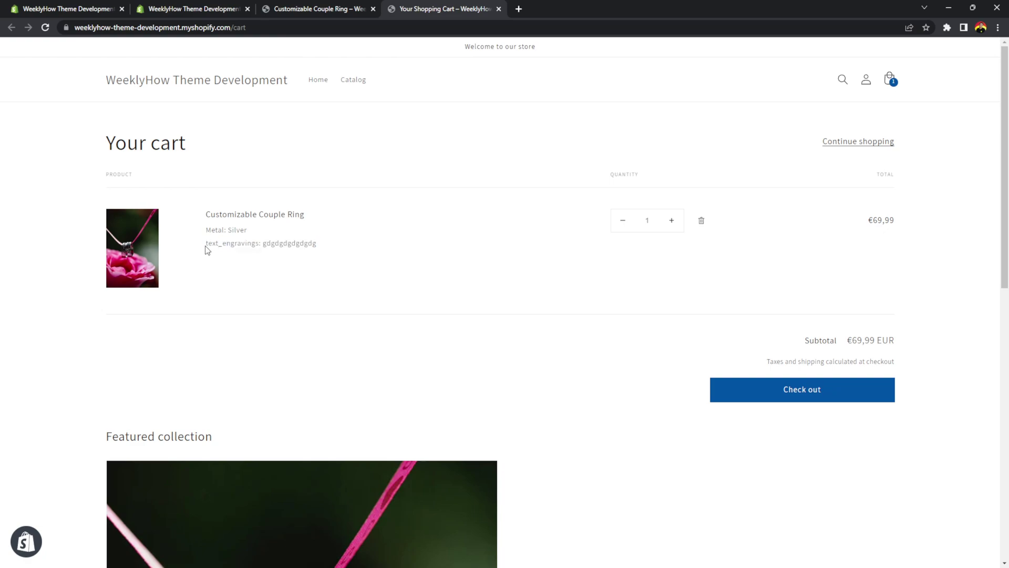
{"action": "double_click", "coordinate": [264, 243]}
{"action": "left_click_drag", "start_coordinate": [263, 243], "coordinate": [322, 252]}
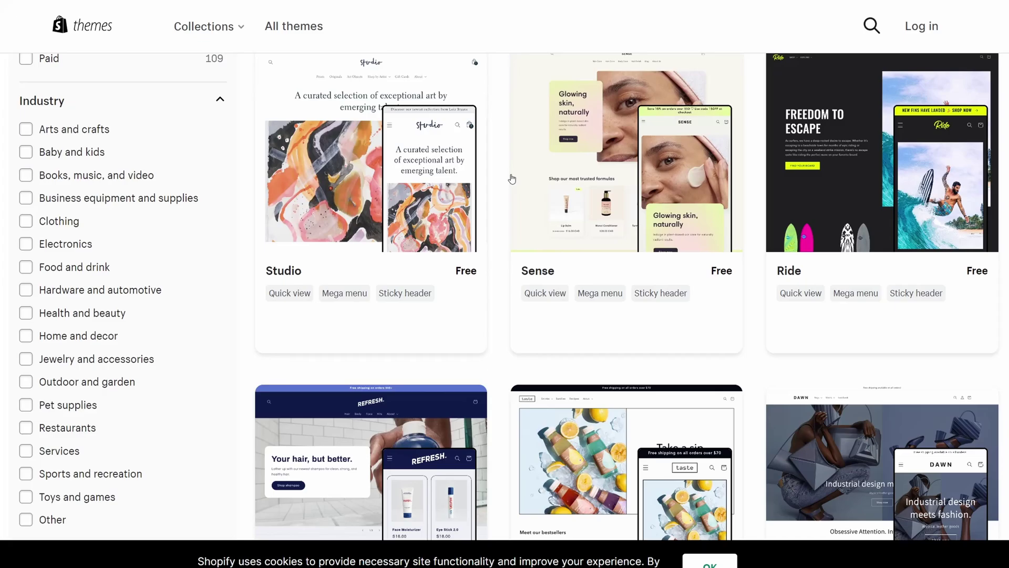
Scroll the free themes list past Dawn down to Origin, Crave, Craft and Publisher.
{"action": "scroll", "coordinate": [513, 176], "scroll_direction": "down", "scroll_amount": 5}
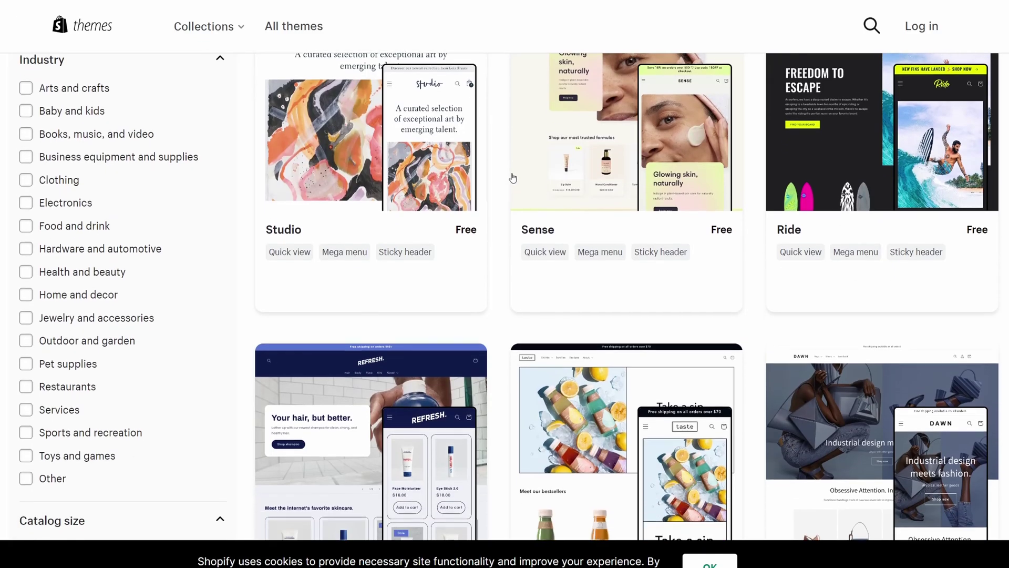
{"action": "scroll", "coordinate": [513, 177], "scroll_direction": "down", "scroll_amount": 6}
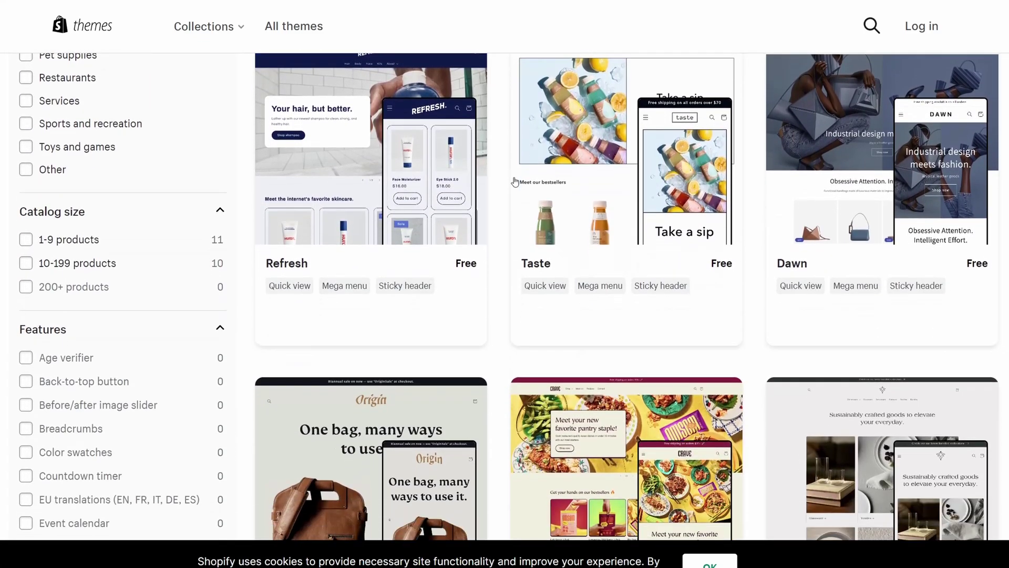
{"action": "scroll", "coordinate": [518, 182], "scroll_direction": "down", "scroll_amount": 6}
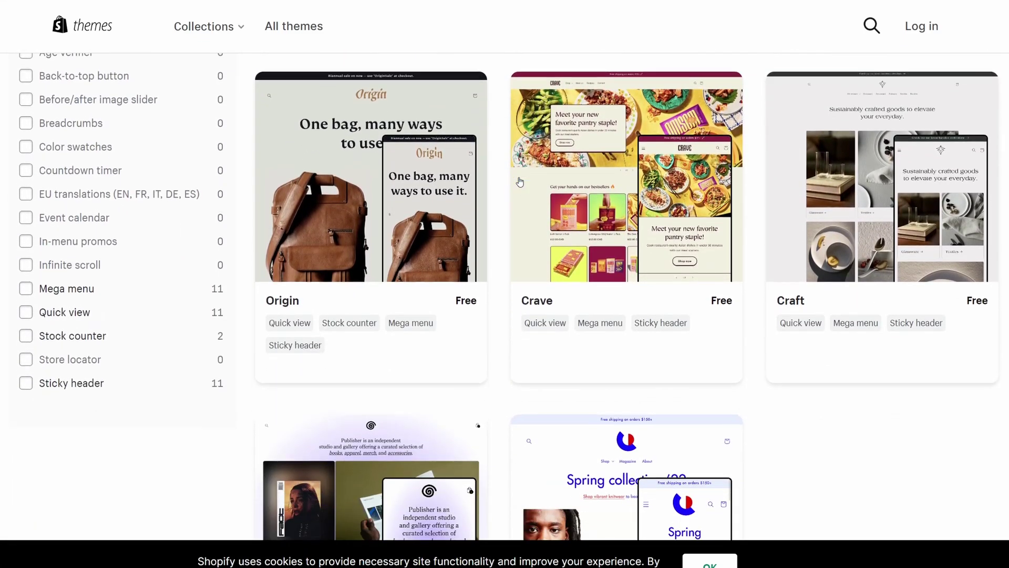
{"action": "scroll", "coordinate": [520, 182], "scroll_direction": "down", "scroll_amount": 3}
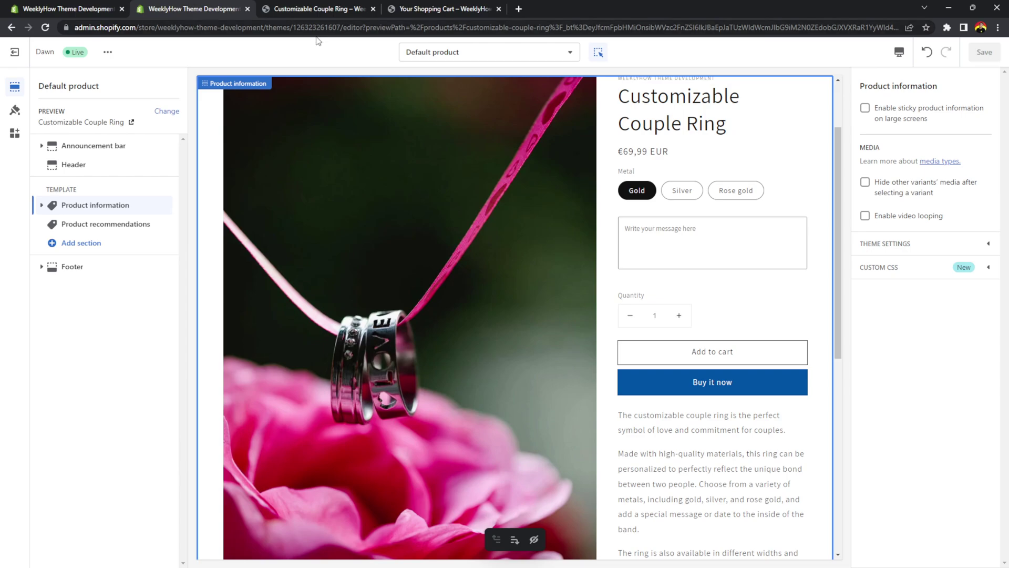
Choose Products > Default product and show the Product information section's blocks.
{"action": "left_click", "coordinate": [458, 56]}
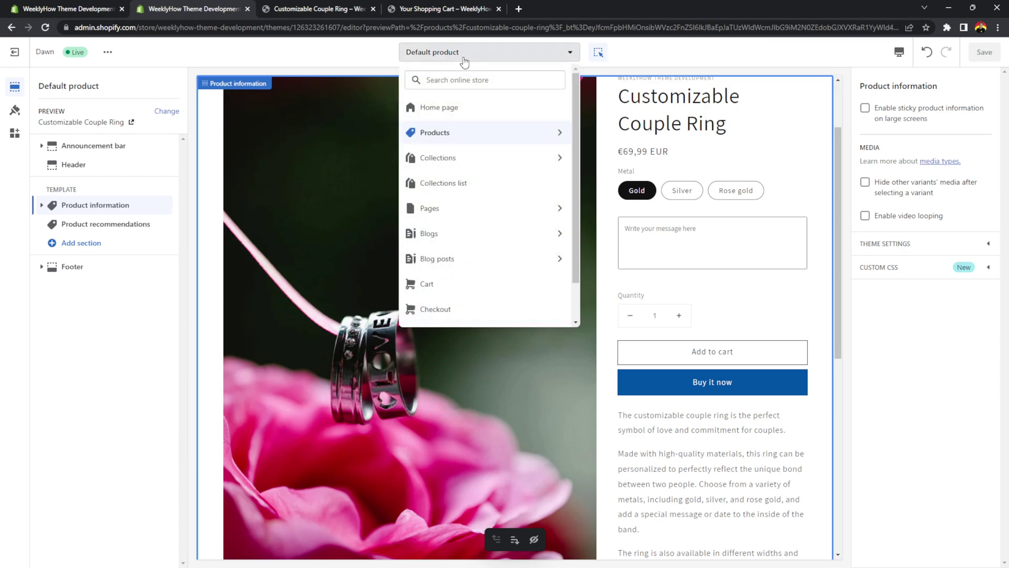
{"action": "left_click", "coordinate": [456, 139]}
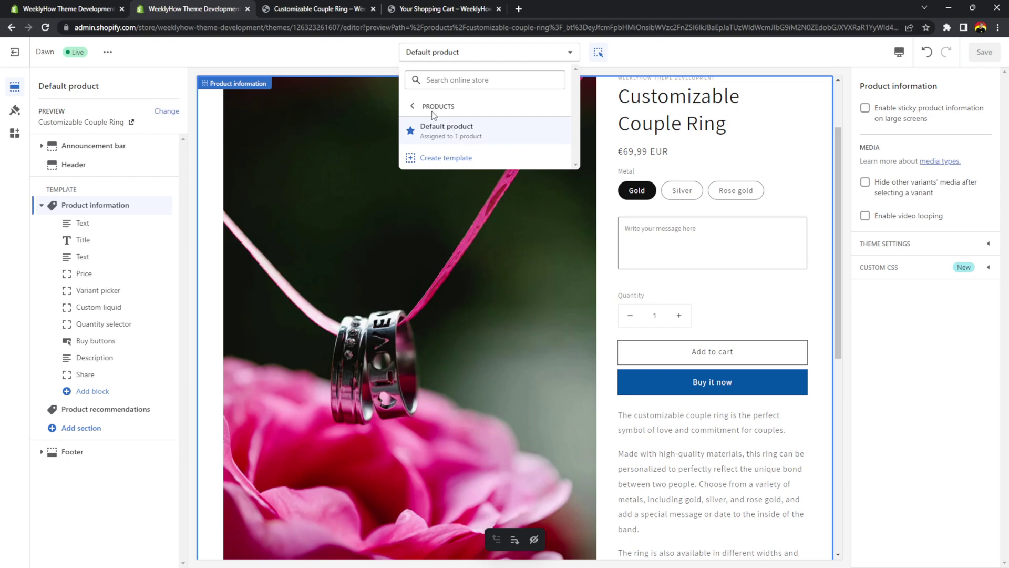
{"action": "left_click", "coordinate": [412, 107]}
{"action": "left_click", "coordinate": [434, 136]}
{"action": "left_click", "coordinate": [255, 61]}
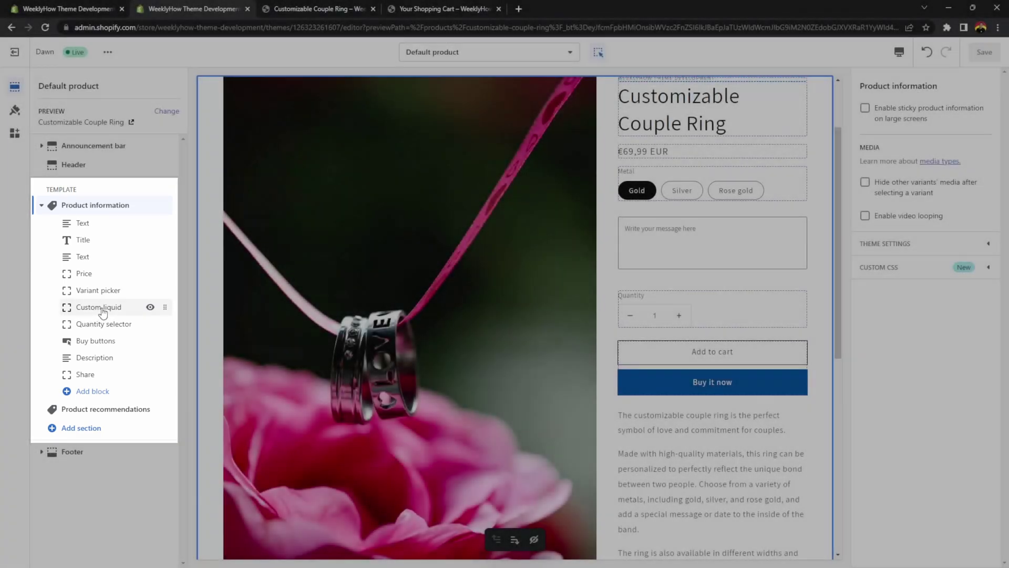
Remove the existing Custom liquid block from Product information.
{"action": "left_click", "coordinate": [102, 309]}
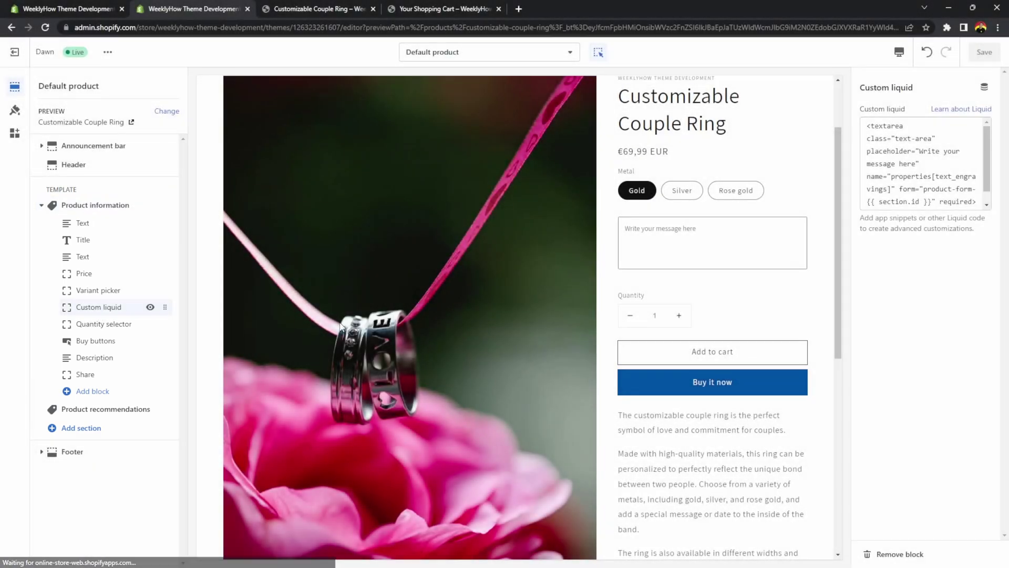
{"action": "left_click", "coordinate": [921, 557]}
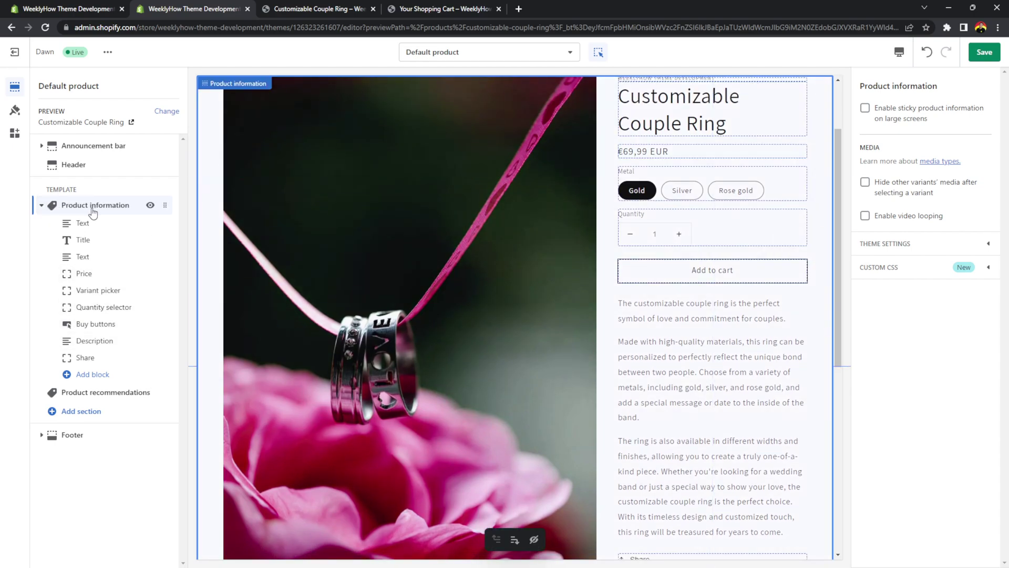
Add a new Custom liquid block to Product information, placed after Share.
{"action": "left_click", "coordinate": [94, 375]}
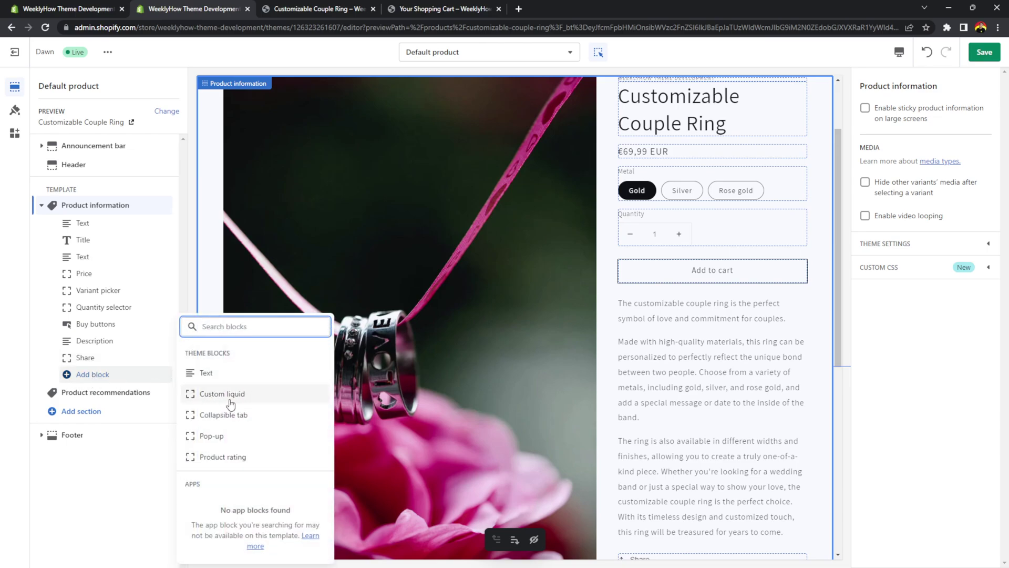
{"action": "left_click", "coordinate": [233, 401]}
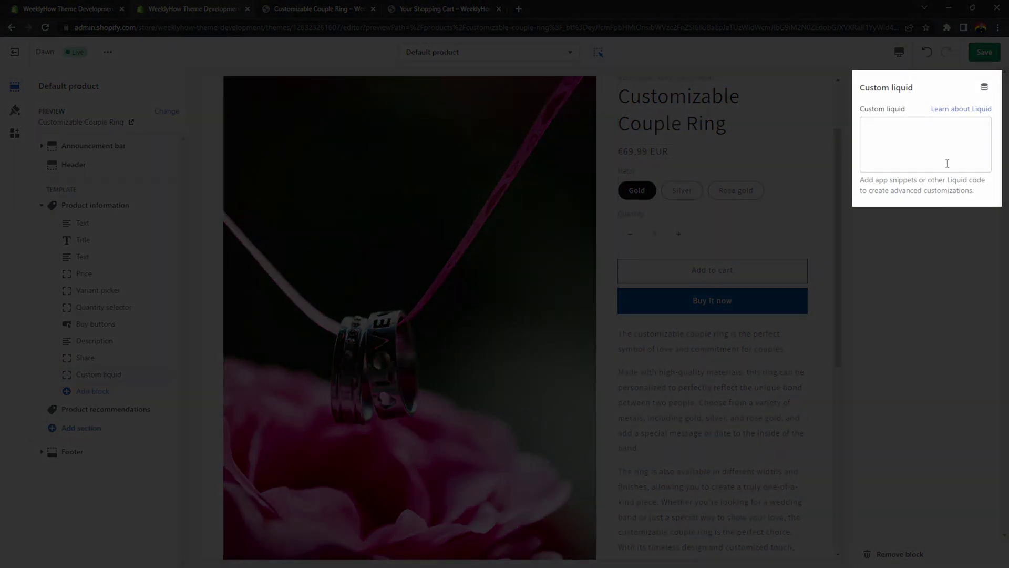
Enter <textarea></textarea> as the Custom liquid block's code.
{"action": "left_click", "coordinate": [945, 158]}
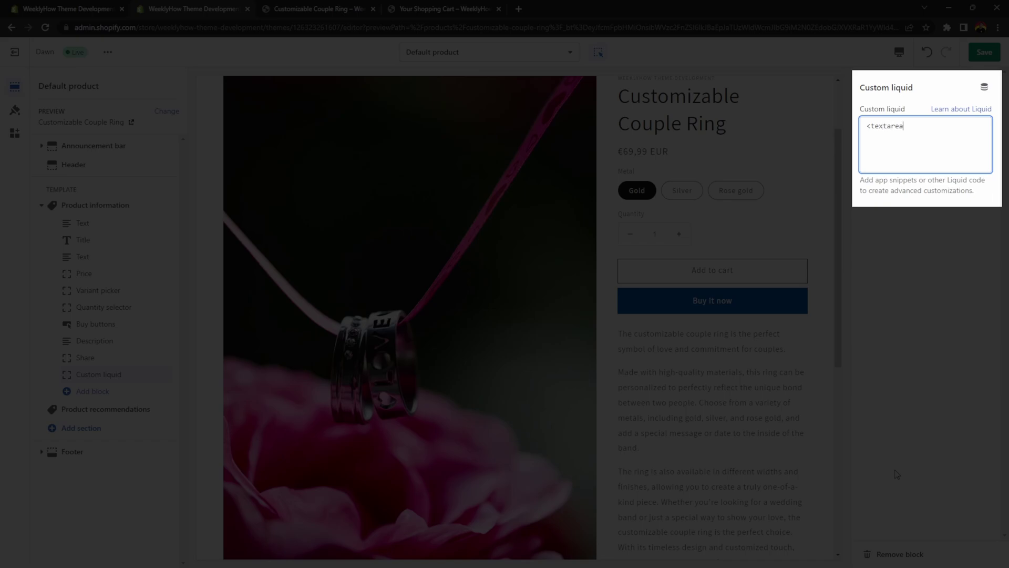
{"action": "type", "text": "<textarea></"}
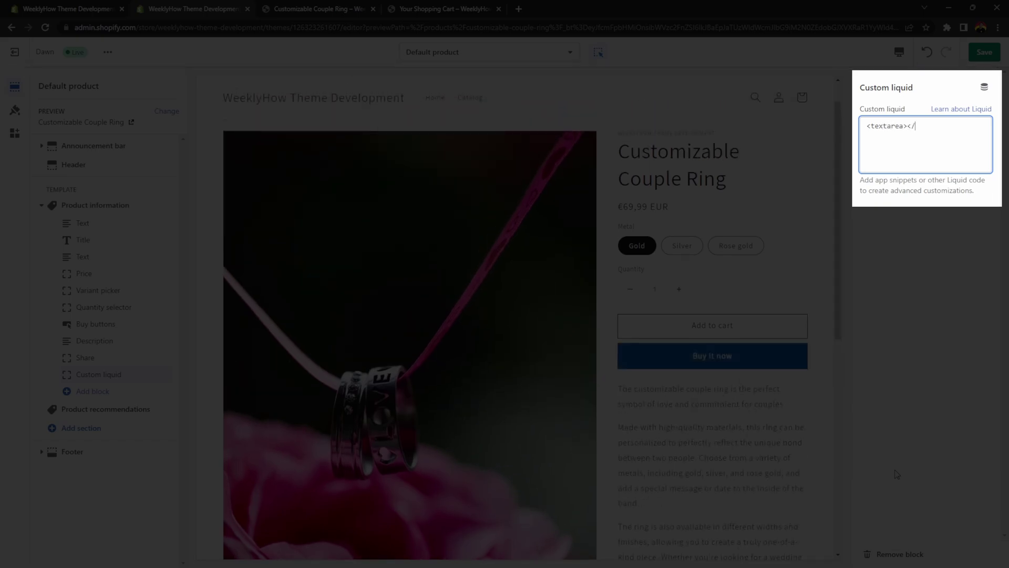
{"action": "type", "text": "textarea"}
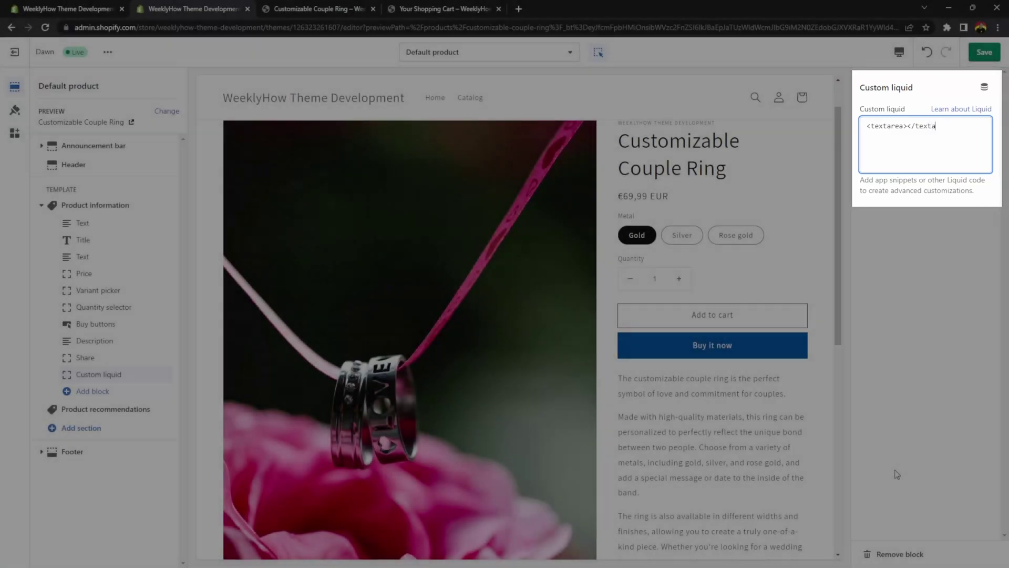
{"action": "type", "text": ">"}
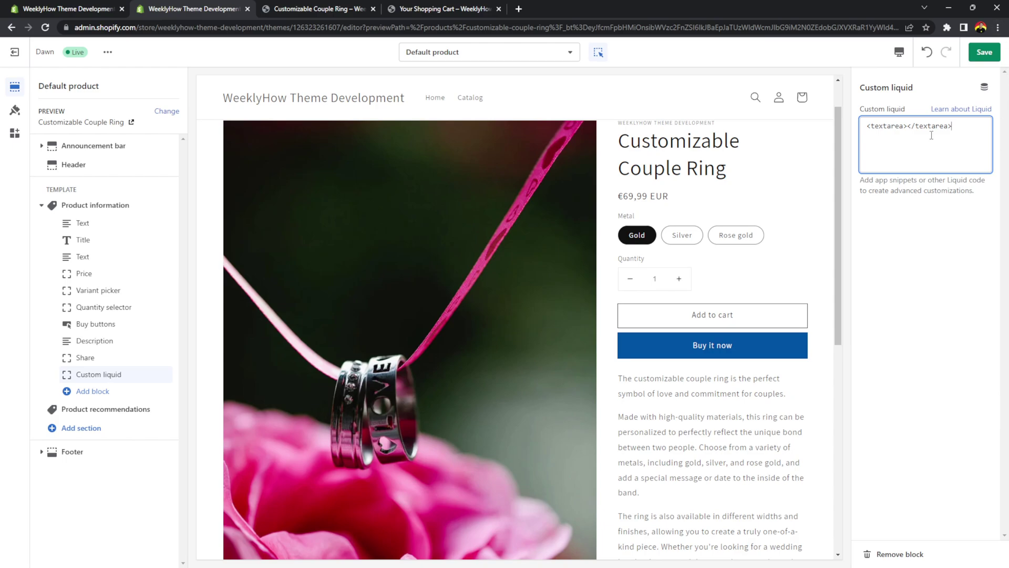
{"action": "left_click_drag", "start_coordinate": [964, 131], "coordinate": [857, 132]}
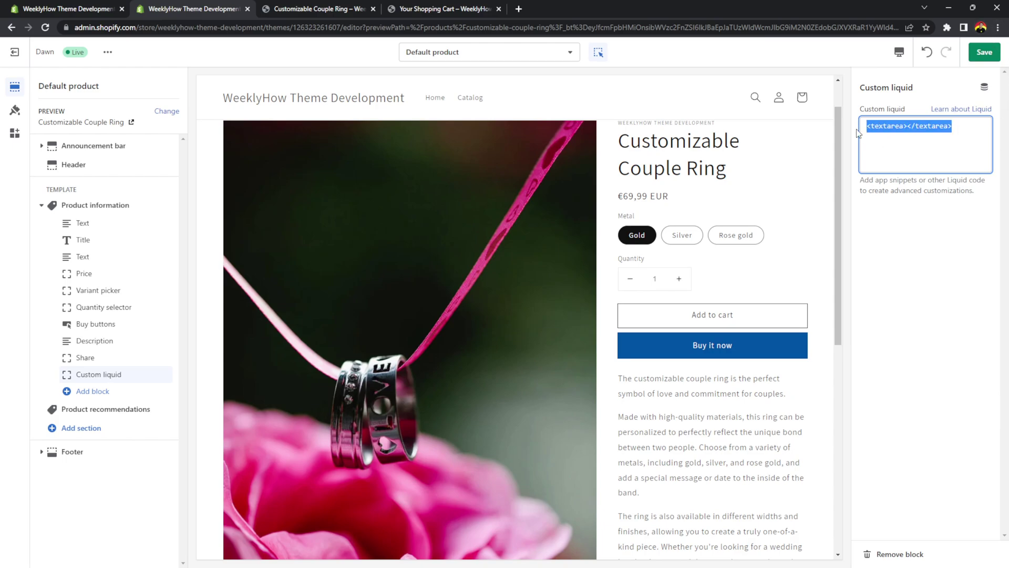
Set Chrome's page zoom to 150% in Appearance settings.
{"action": "left_click", "coordinate": [998, 27]}
{"action": "left_click", "coordinate": [930, 205]}
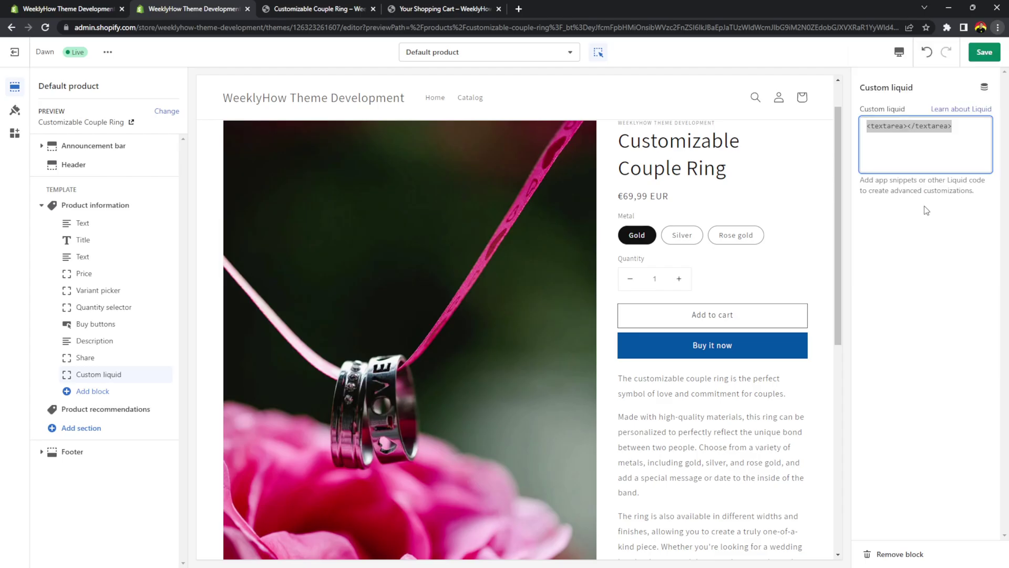
{"action": "left_click", "coordinate": [43, 143]}
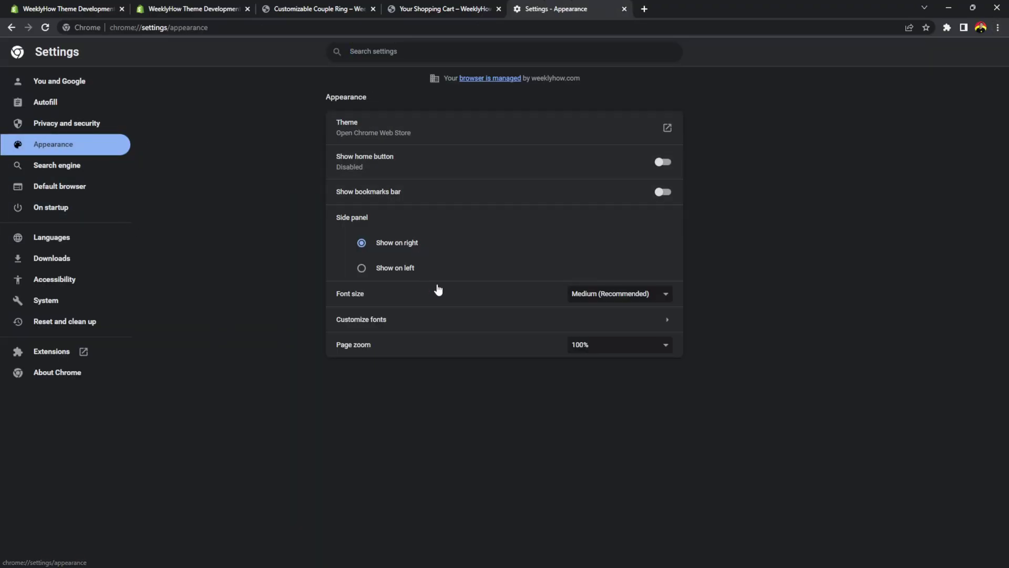
{"action": "left_click", "coordinate": [646, 345]}
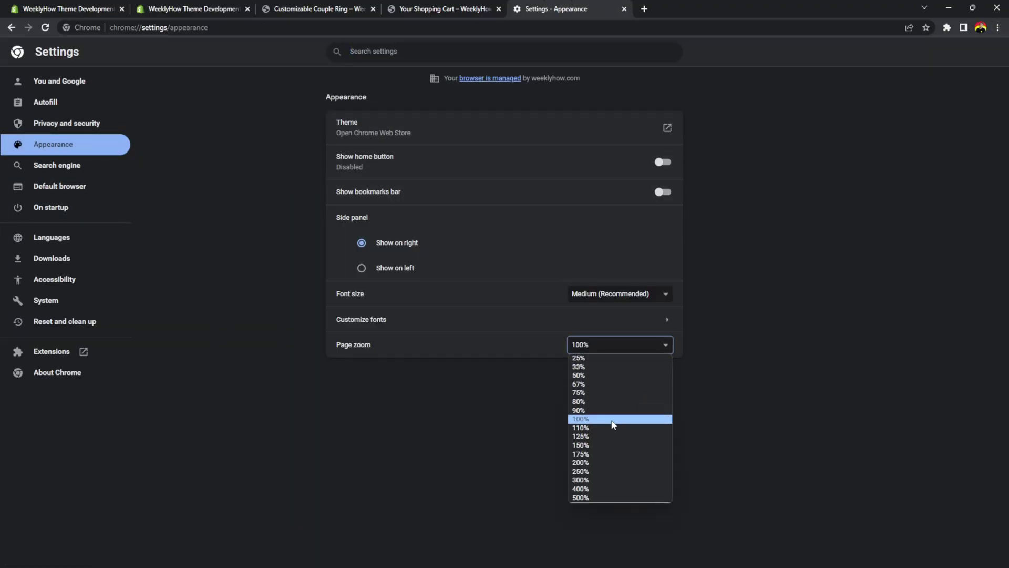
{"action": "left_click", "coordinate": [610, 445]}
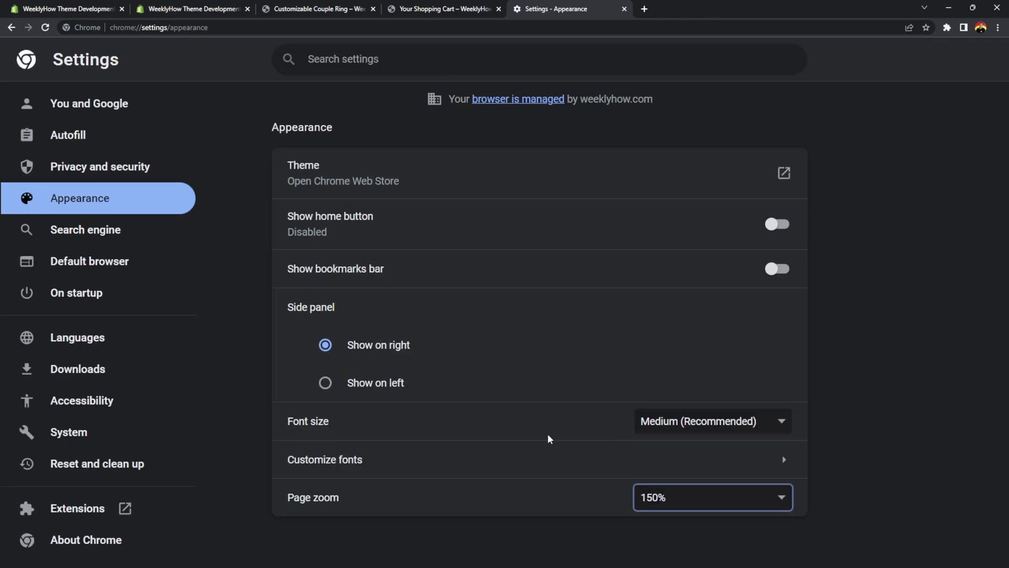
Split the textarea tag over several lines, adding name and form attribute lines.
{"action": "left_click", "coordinate": [183, 16]}
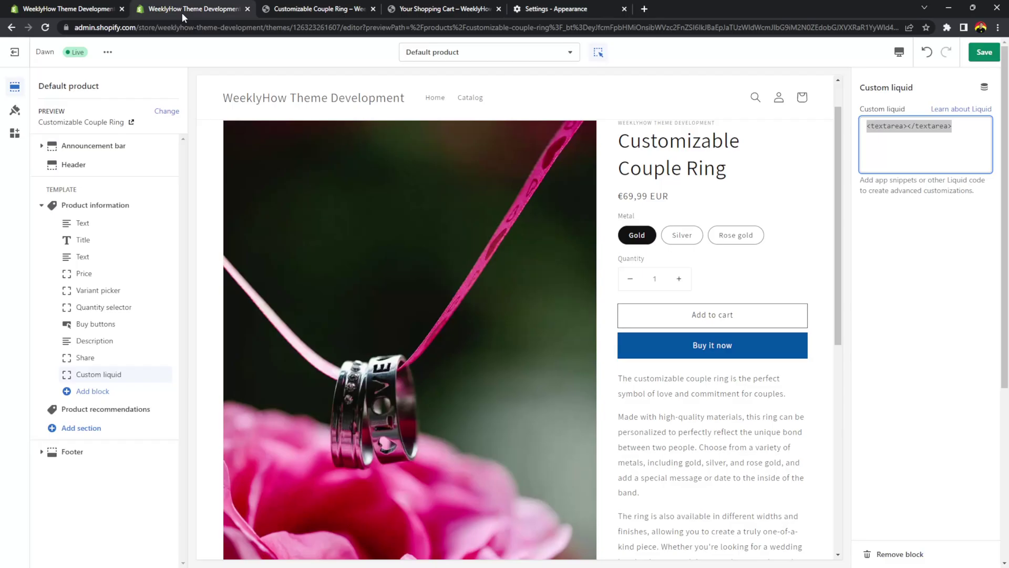
{"action": "left_click", "coordinate": [220, 181]}
{"action": "left_click_drag", "start_coordinate": [221, 180], "coordinate": [123, 207]}
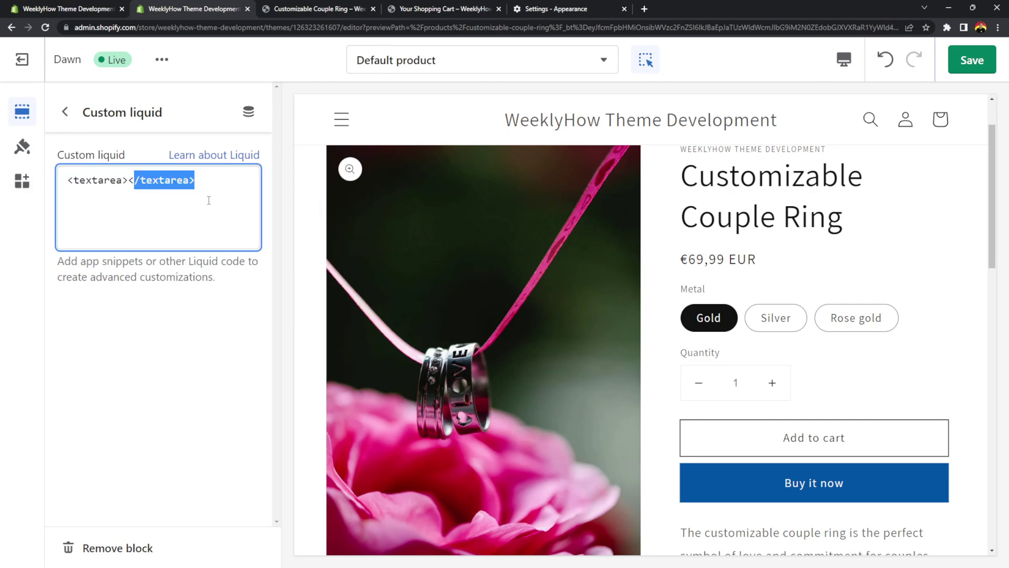
{"action": "left_click", "coordinate": [125, 182]}
{"action": "key", "text": "Return"}
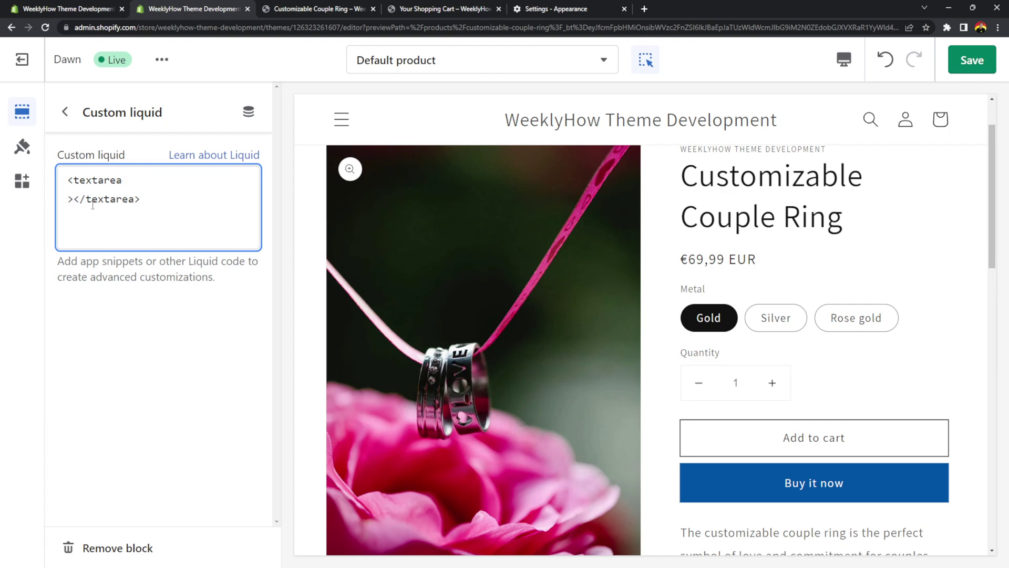
{"action": "key", "text": "Return"}
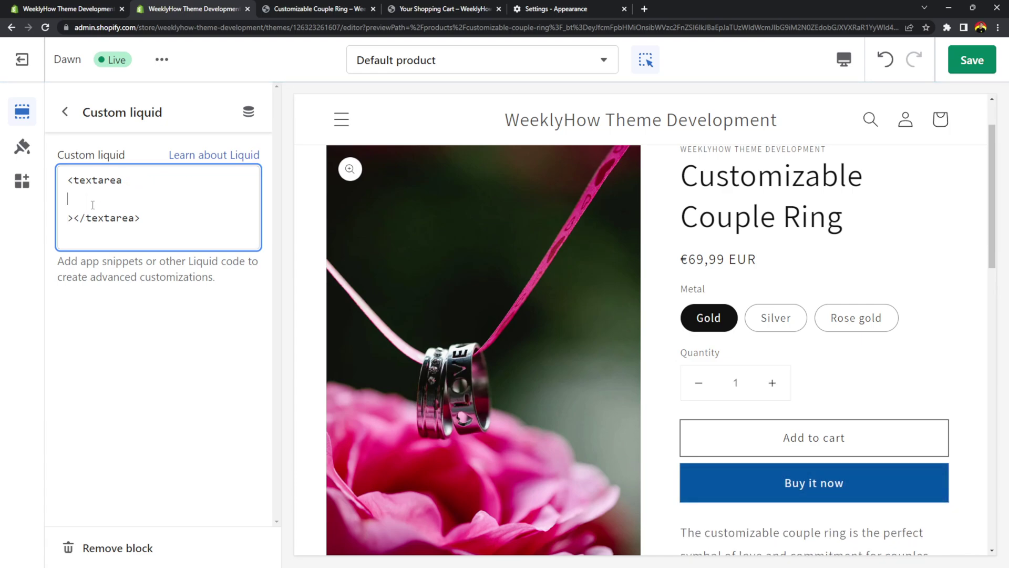
{"action": "type", "text": "name"}
{"action": "key", "text": "Return"}
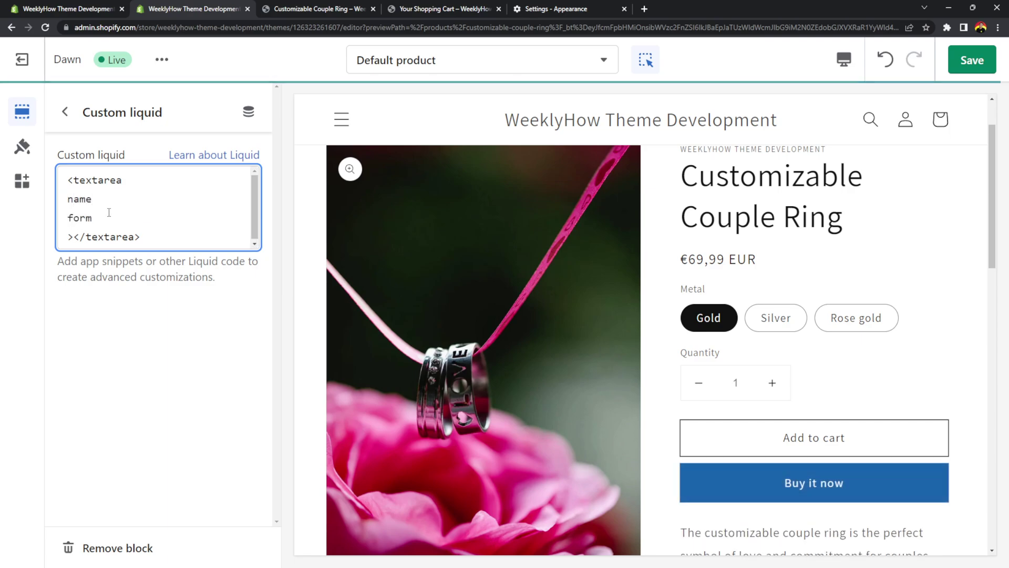
Set the textarea's name attribute to properties[custom_text].
{"action": "left_click_drag", "start_coordinate": [107, 216], "coordinate": [65, 194]}
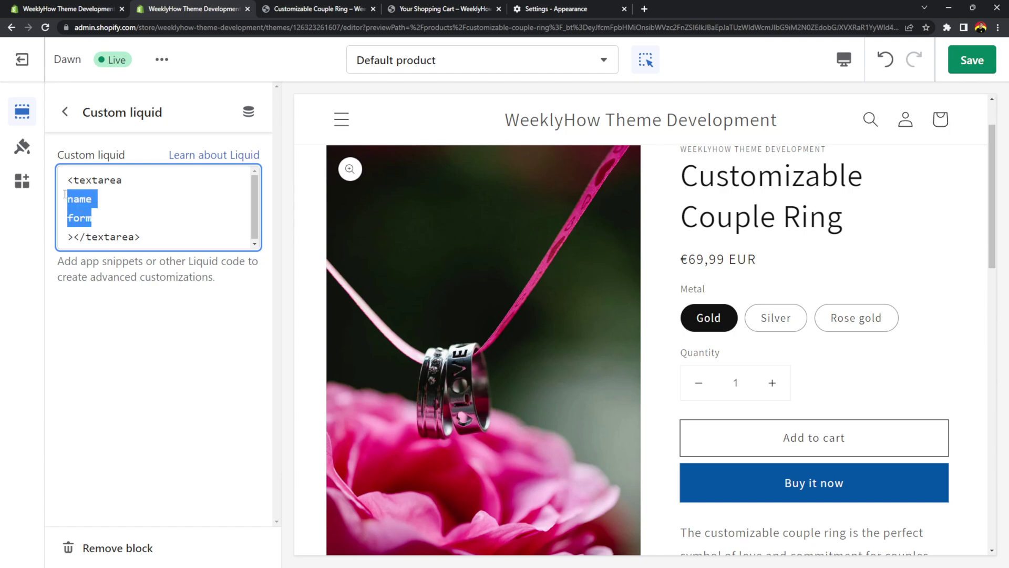
{"action": "left_click", "coordinate": [106, 205]}
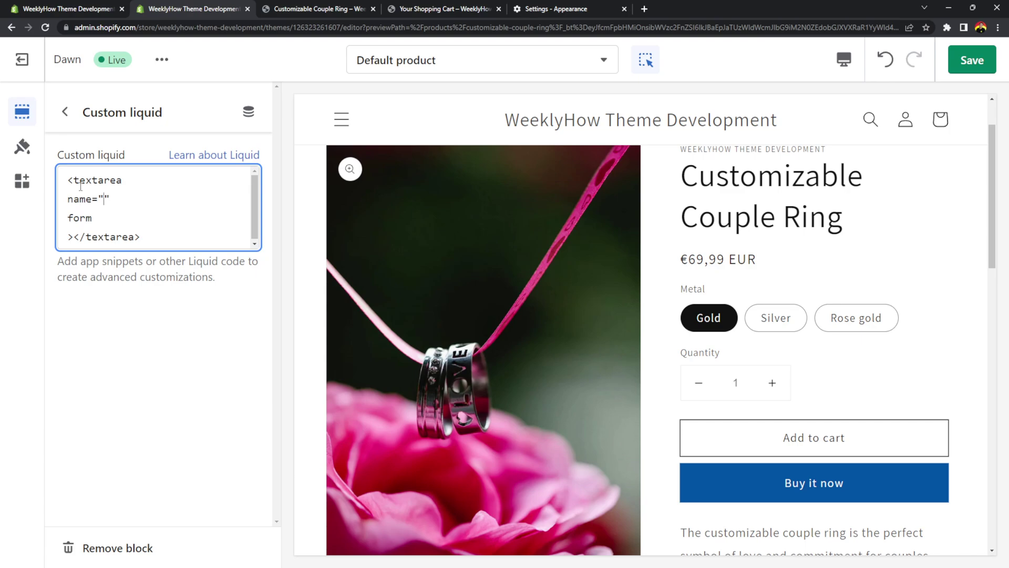
{"action": "type", "text": "properties"}
{"action": "type", "text": "[]"}
{"action": "type", "text": "text_"}
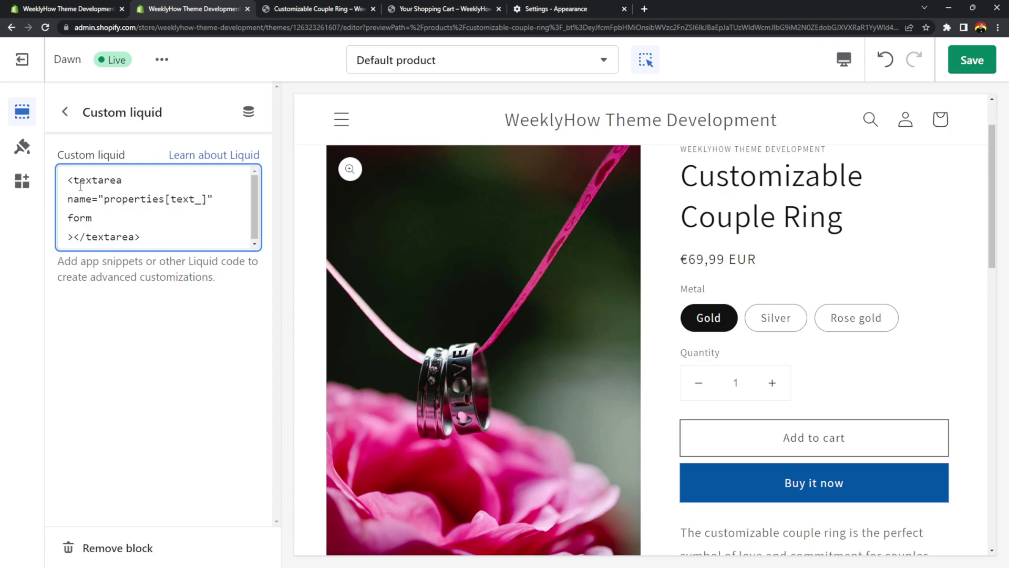
{"action": "type", "text": "engravin"}
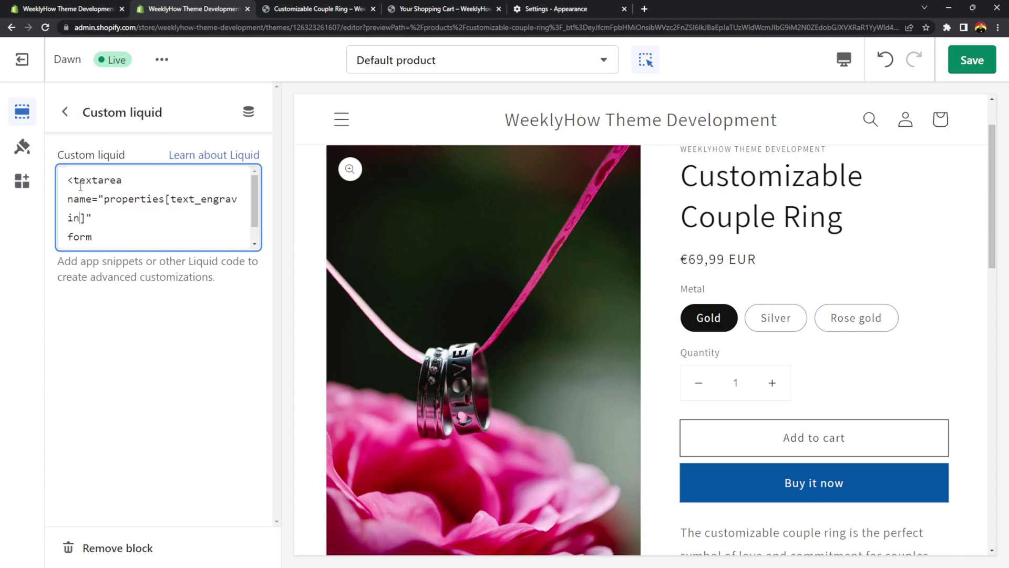
{"action": "type", "text": "g"}
{"action": "key", "text": "BackSpace"}
{"action": "key", "text": "BackSpace"}
{"action": "key", "text": "BackSpace"}
{"action": "key", "text": "BackSpace"}
{"action": "key", "text": "BackSpace"}
{"action": "key", "text": "BackSpace"}
{"action": "key", "text": "BackSpace"}
{"action": "key", "text": "BackSpace"}
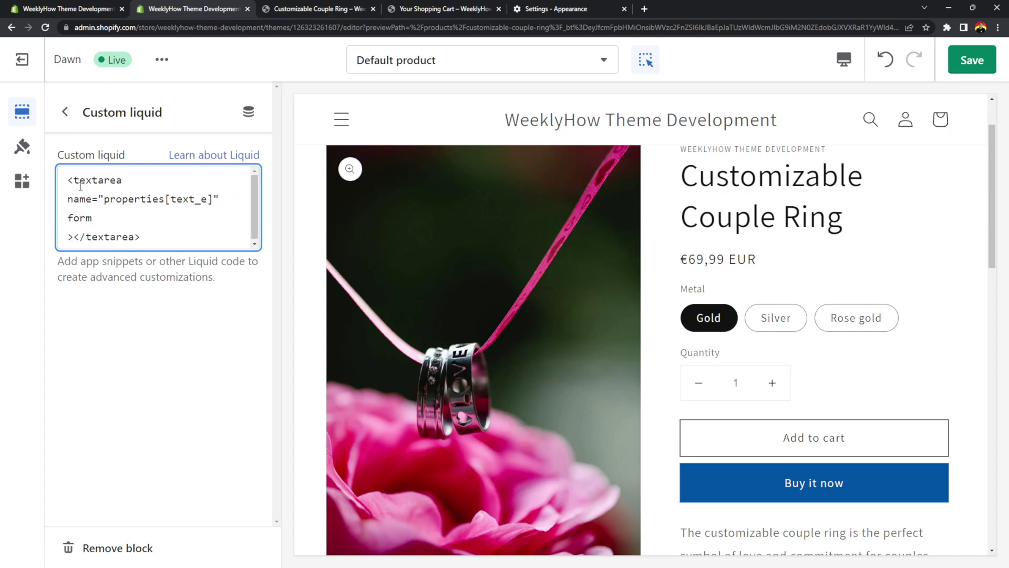
{"action": "key", "text": "BackSpace"}
{"action": "key", "text": "BackSpace"}
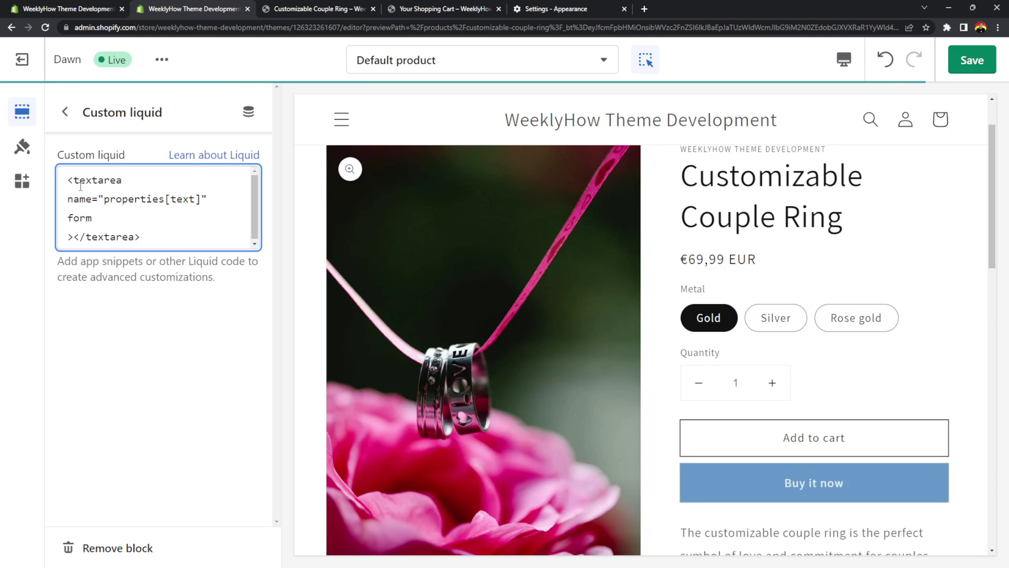
{"action": "type", "text": "_"}
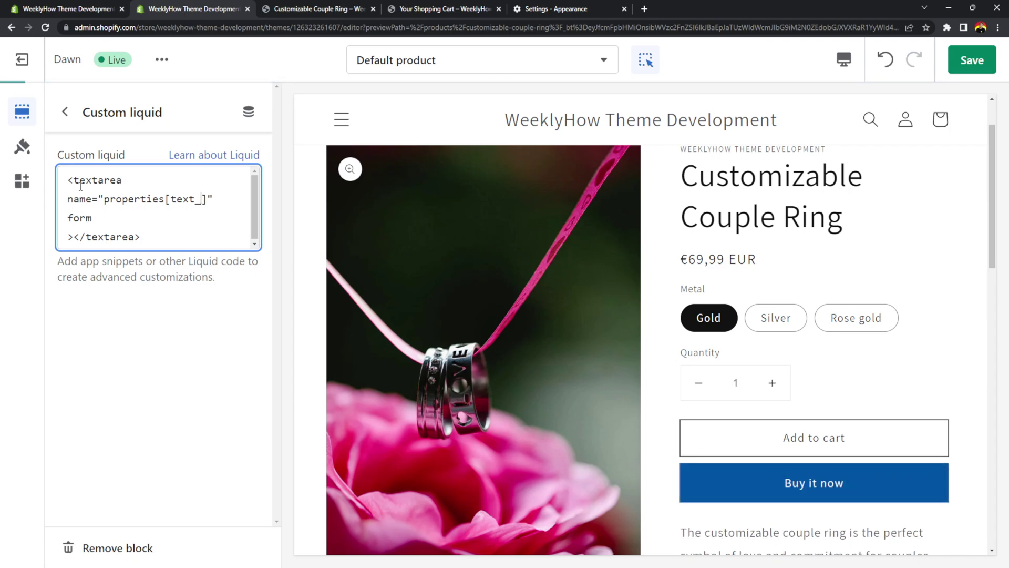
{"action": "key", "text": "BackSpace"}
{"action": "key", "text": "BackSpace"}
{"action": "key", "text": "BackSpace"}
{"action": "key", "text": "BackSpace"}
{"action": "key", "text": "BackSpace"}
{"action": "type", "text": "custom_text"}
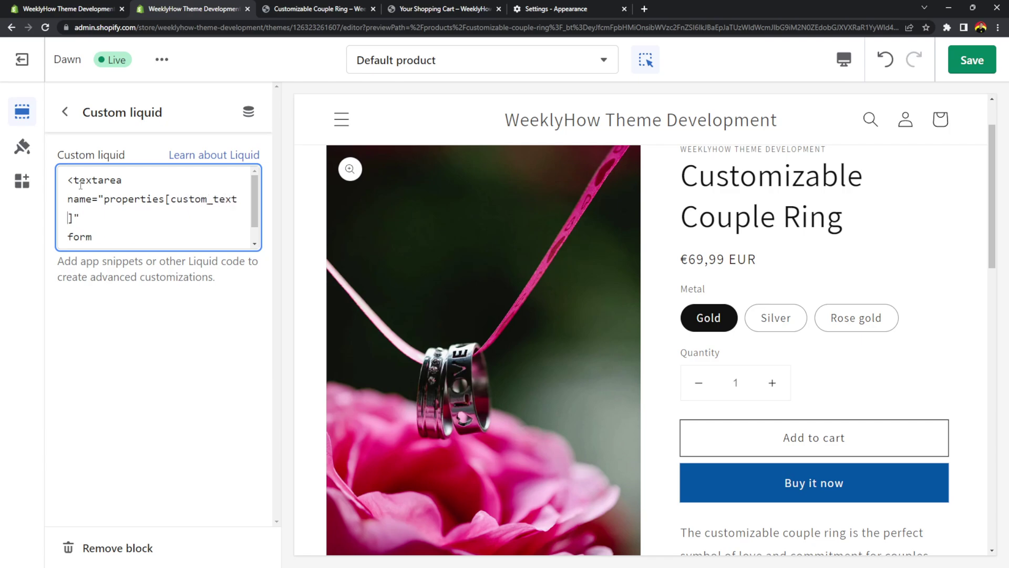
Point out properties, custom_text and the still-empty form="" attribute in the code.
{"action": "double_click", "coordinate": [140, 198]}
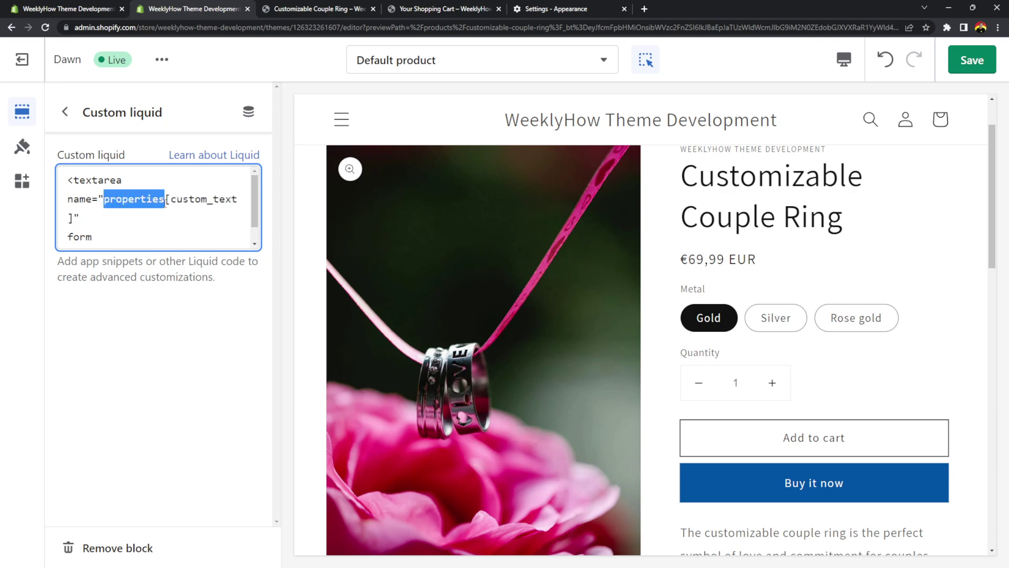
{"action": "left_click", "coordinate": [169, 199]}
{"action": "double_click", "coordinate": [188, 199]}
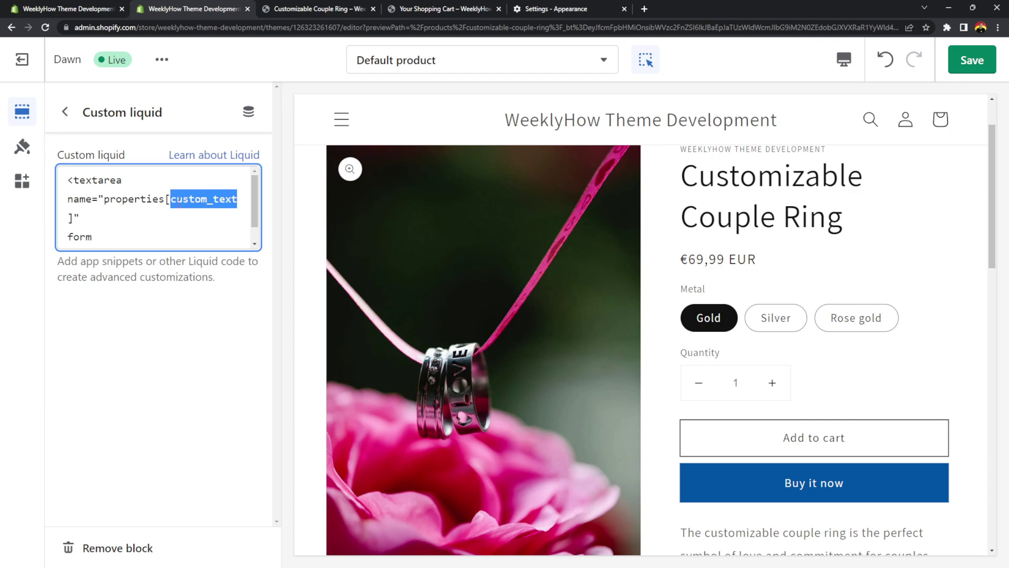
{"action": "left_click", "coordinate": [173, 215]}
{"action": "scroll", "coordinate": [157, 215], "scroll_direction": "down", "scroll_amount": 1}
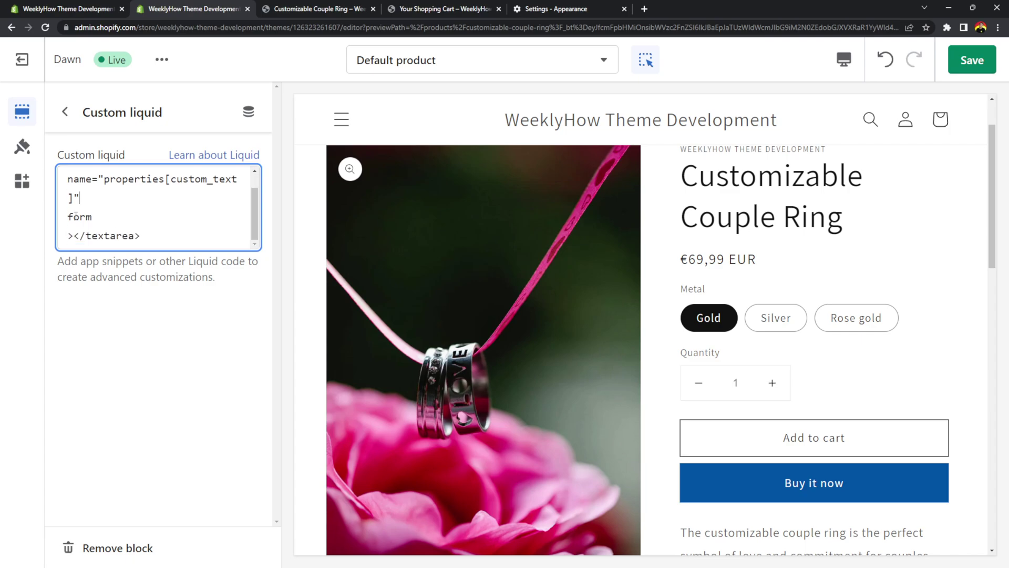
{"action": "double_click", "coordinate": [79, 217]}
{"action": "left_click", "coordinate": [143, 218]}
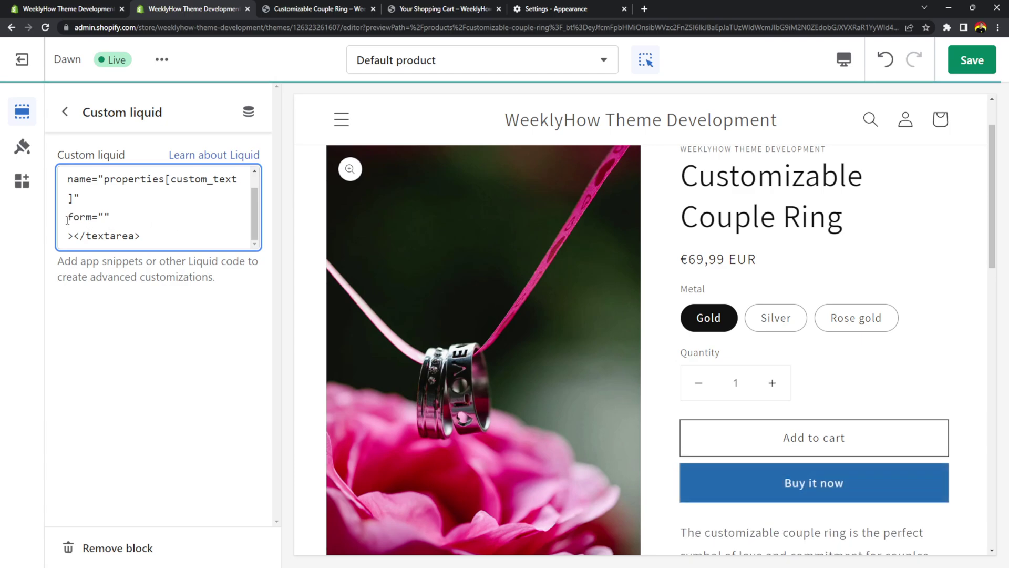
{"action": "left_click_drag", "start_coordinate": [67, 216], "coordinate": [121, 219]}
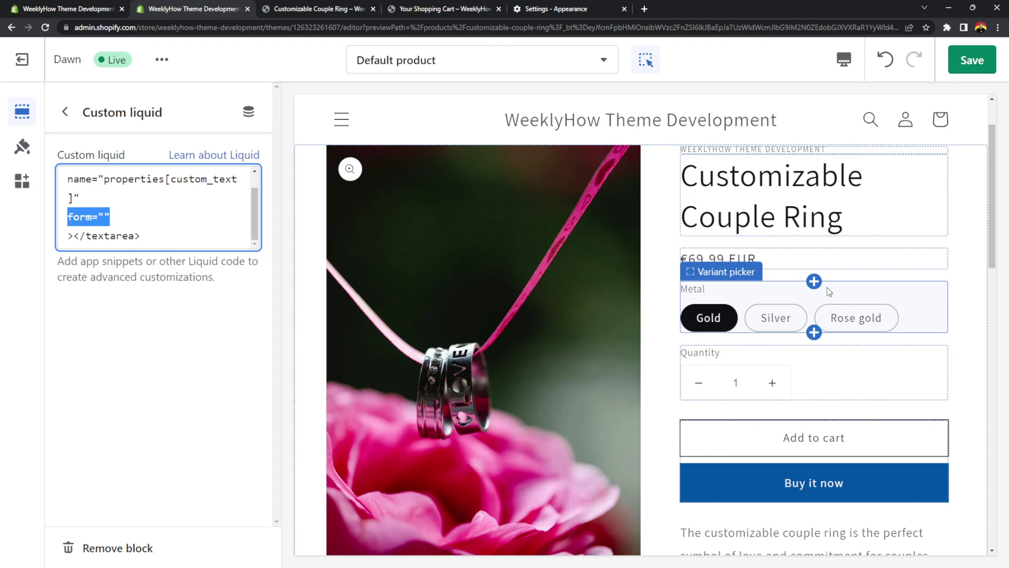
{"action": "left_click", "coordinate": [109, 209]}
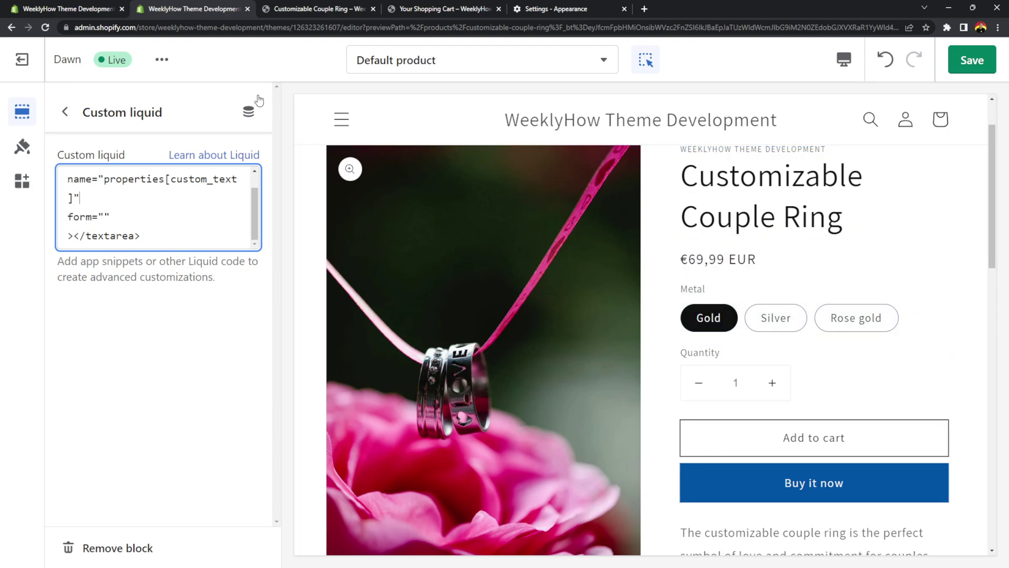
Return to the storefront ring page and close the added-to-cart drawer.
{"action": "left_click", "coordinate": [326, 10]}
{"action": "left_click", "coordinate": [936, 506]}
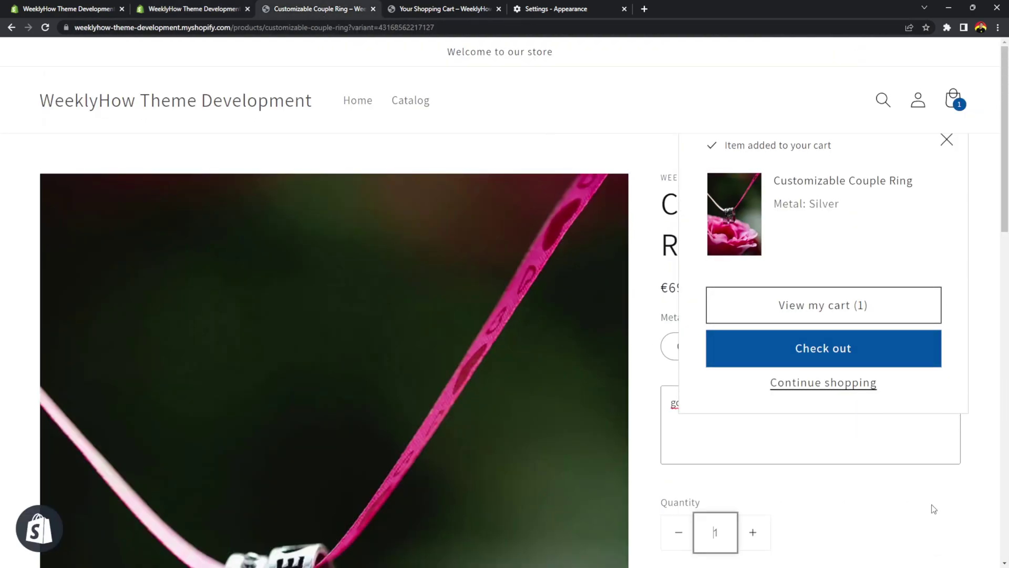
{"action": "scroll", "coordinate": [868, 282], "scroll_direction": "down", "scroll_amount": 5}
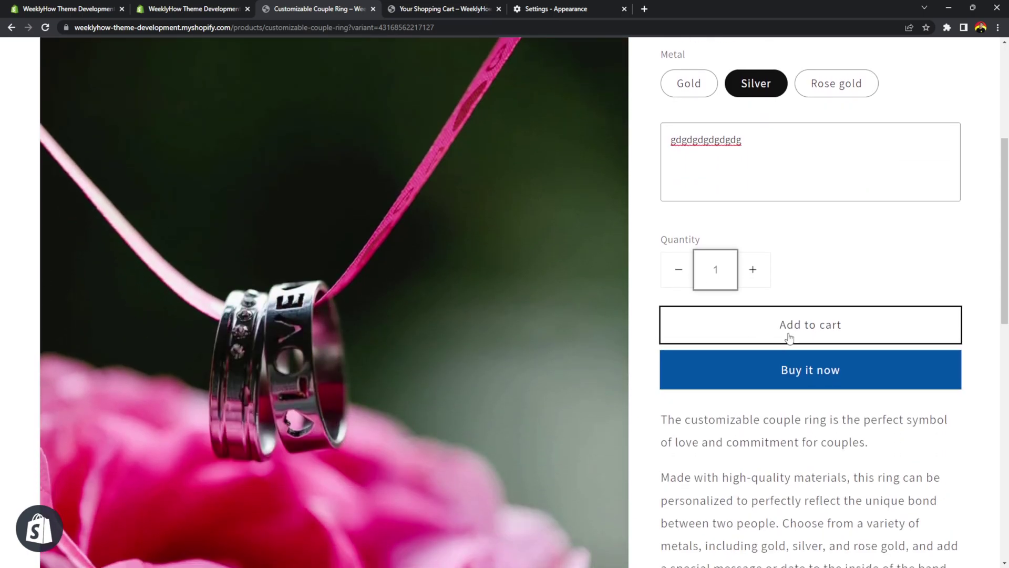
Inspect the Add to cart button and copy the product form's id attribute.
{"action": "right_click", "coordinate": [810, 319]}
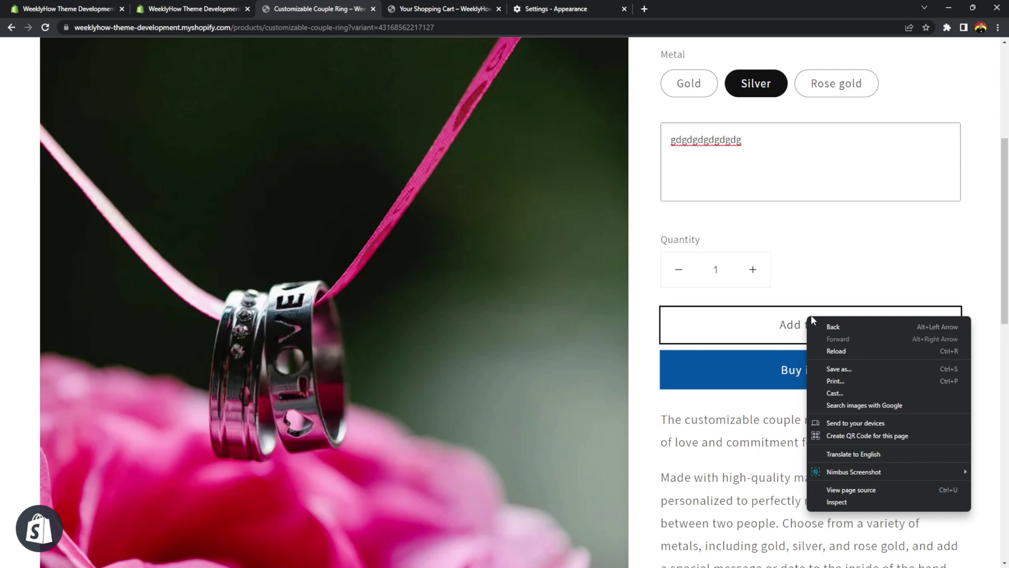
{"action": "left_click", "coordinate": [853, 505]}
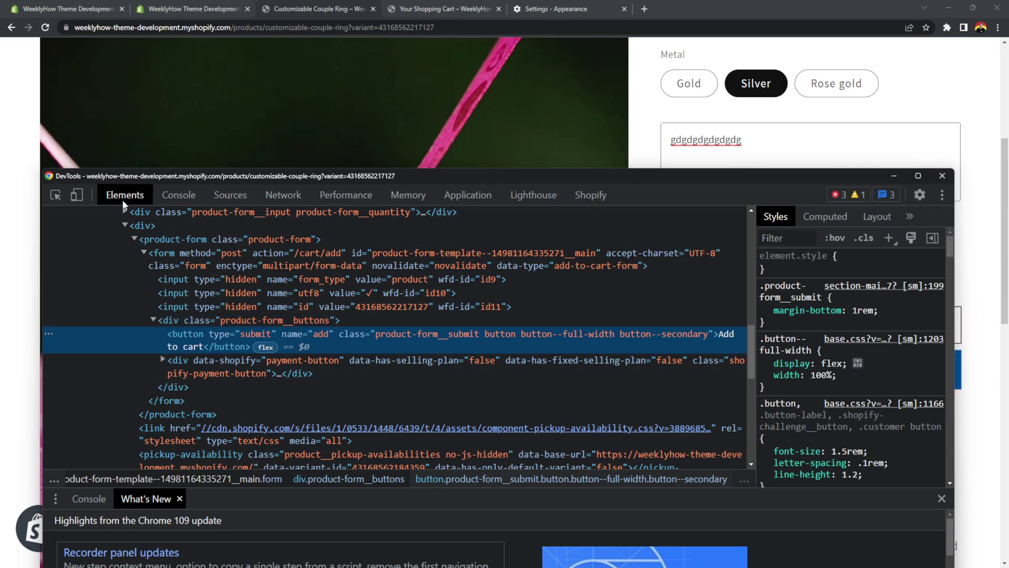
{"action": "left_click", "coordinate": [143, 253]}
{"action": "left_click", "coordinate": [143, 254]}
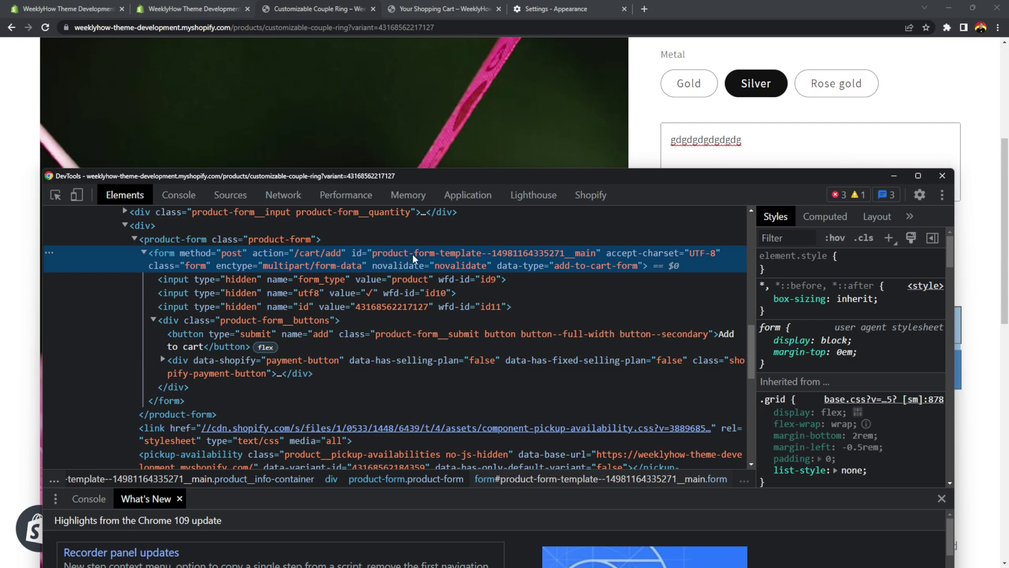
{"action": "double_click", "coordinate": [462, 257]}
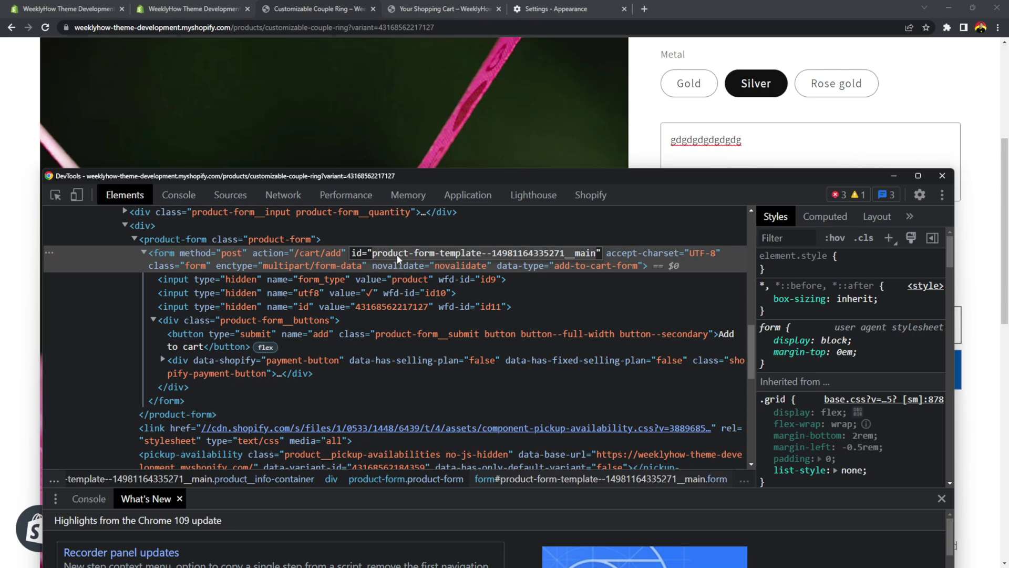
{"action": "left_click", "coordinate": [198, 11]}
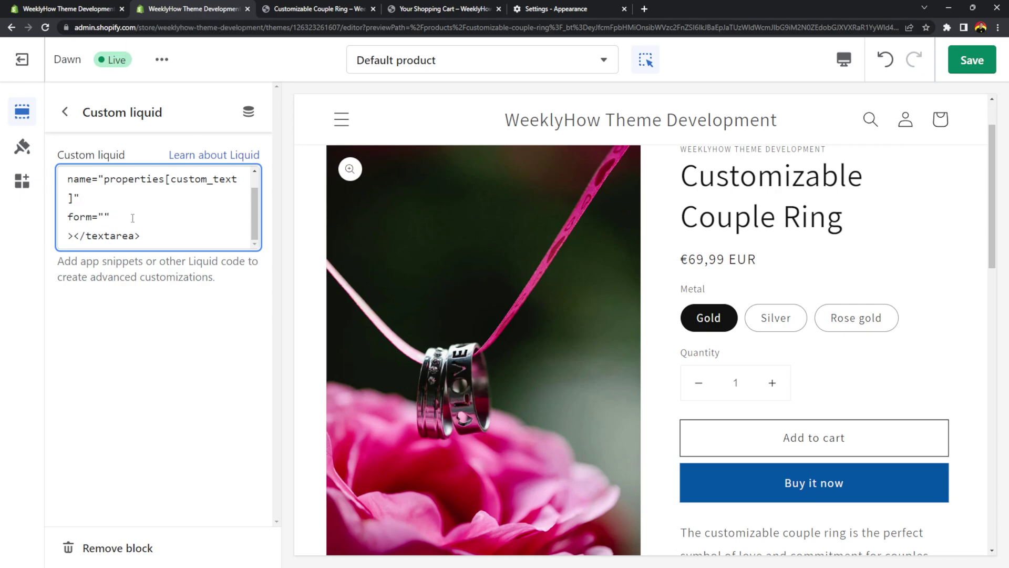
{"action": "key", "text": "ctrl+v"}
{"action": "double_click", "coordinate": [86, 216]}
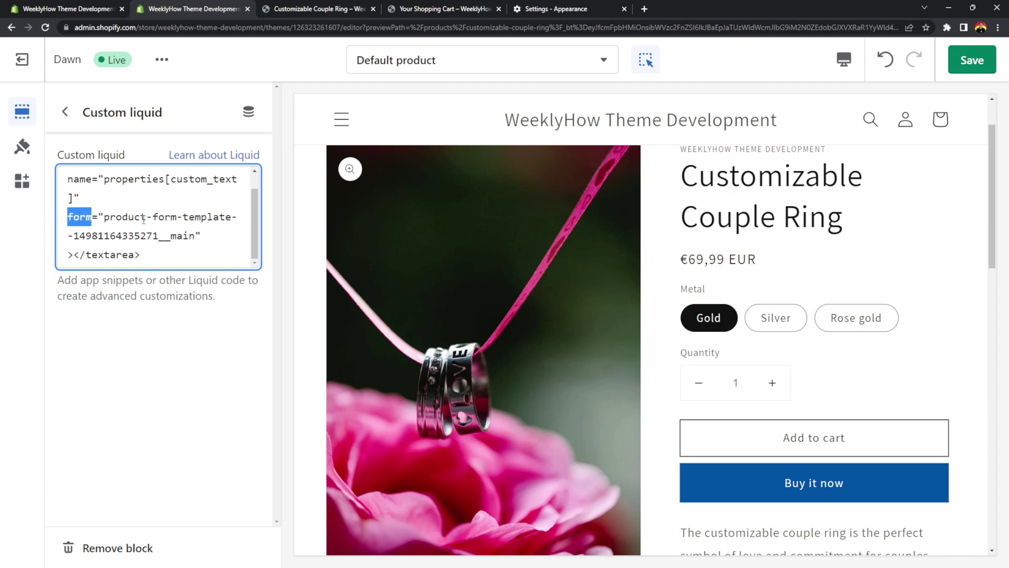
{"action": "left_click", "coordinate": [971, 60]}
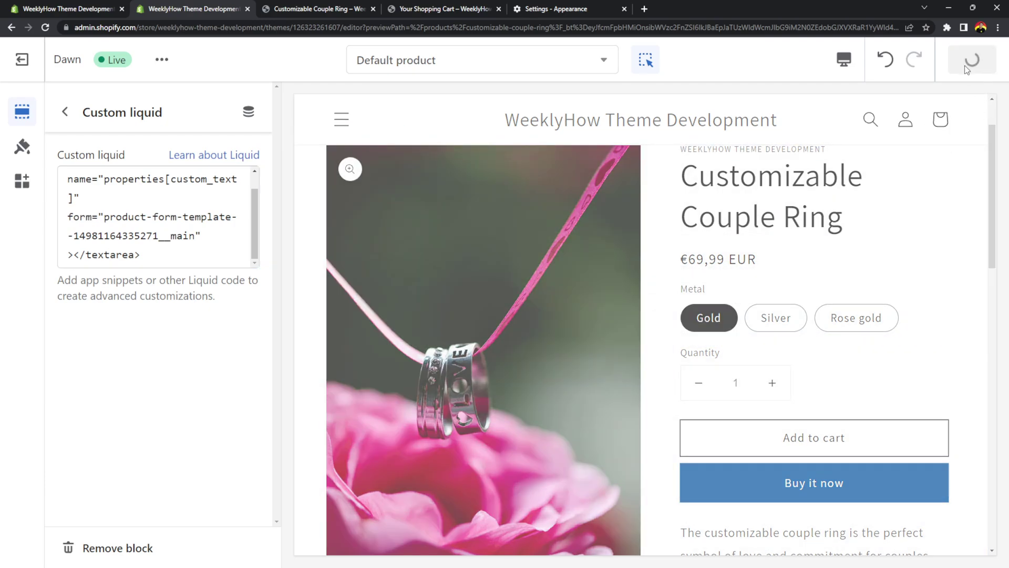
Reload the storefront ring product page so the new Custom liquid text box appears.
{"action": "left_click", "coordinate": [324, 11]}
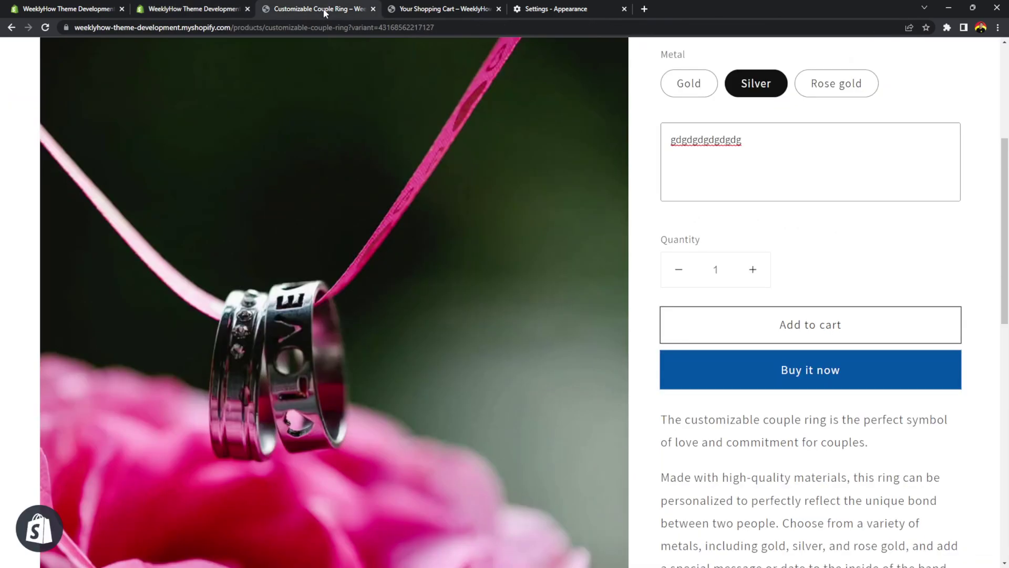
{"action": "scroll", "coordinate": [744, 218], "scroll_direction": "up", "scroll_amount": 5}
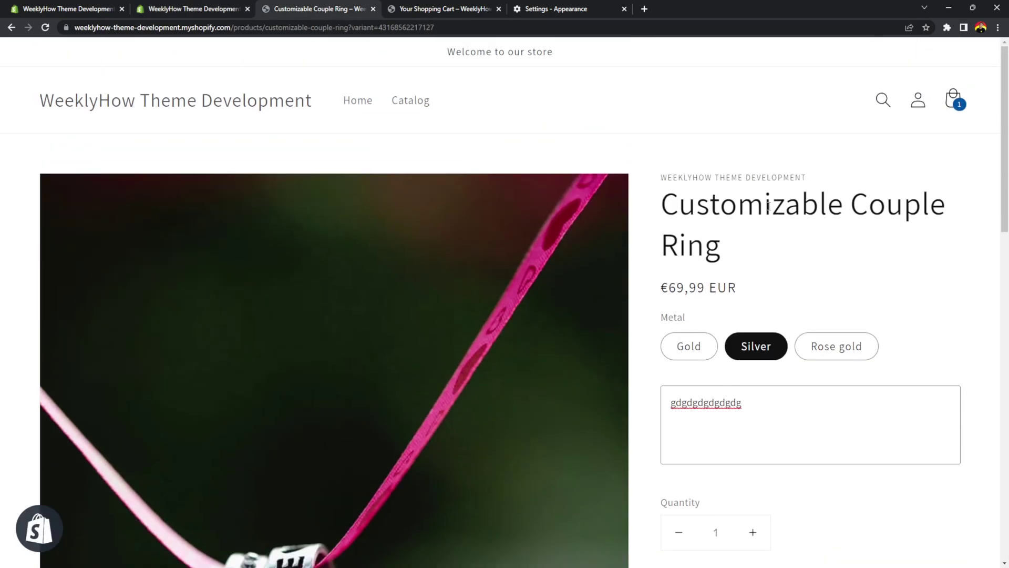
{"action": "left_click", "coordinate": [50, 27]}
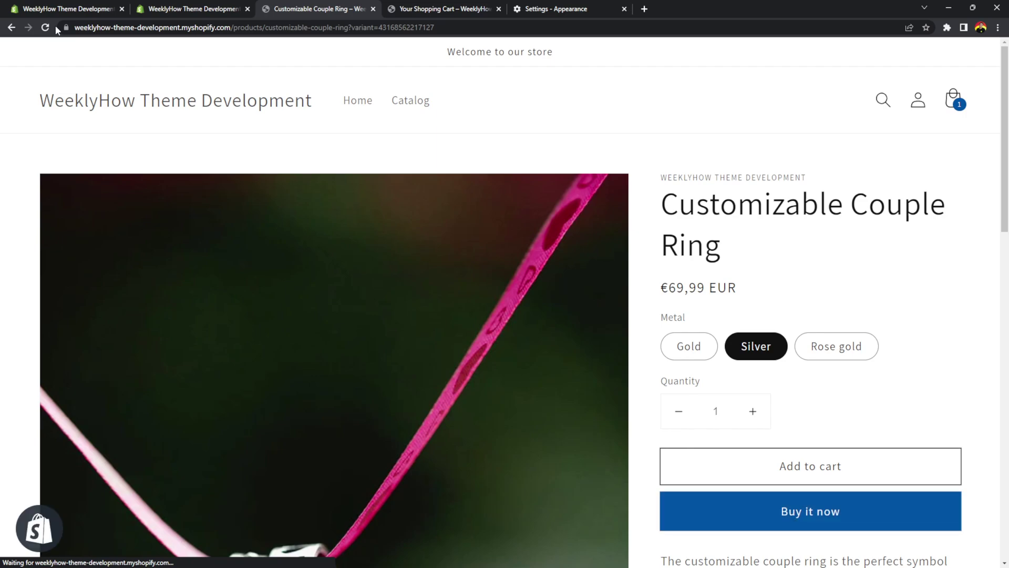
Add the Silver ring to the cart with the text 'This is an example text'.
{"action": "scroll", "coordinate": [962, 262], "scroll_direction": "down", "scroll_amount": 12}
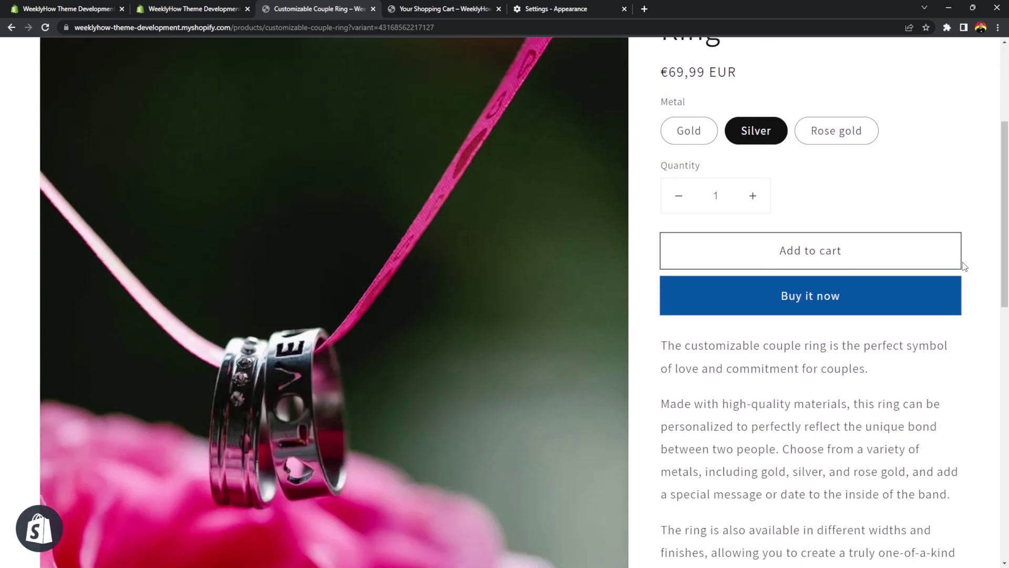
{"action": "left_click", "coordinate": [746, 342]}
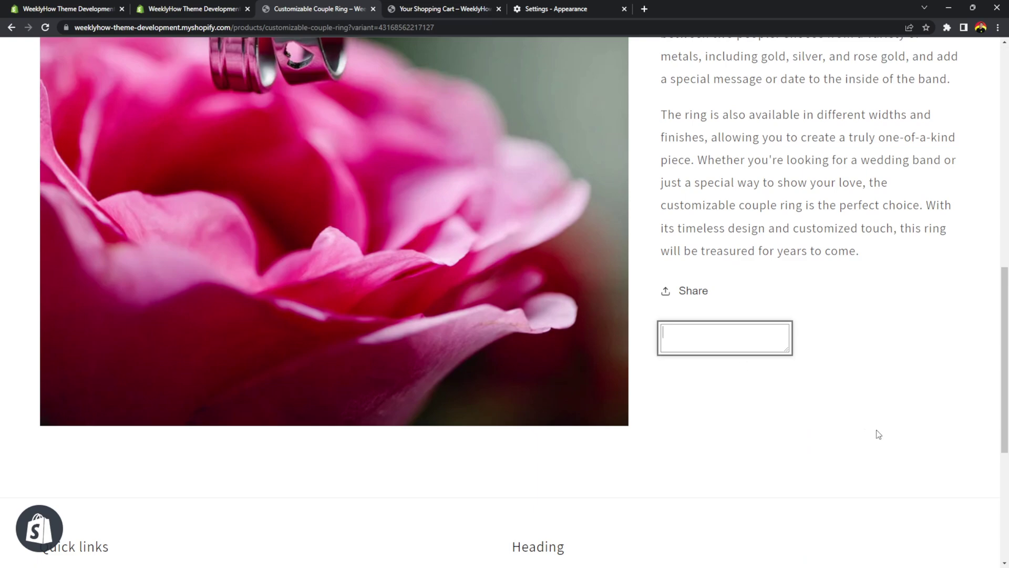
{"action": "type", "text": "This is an example text"}
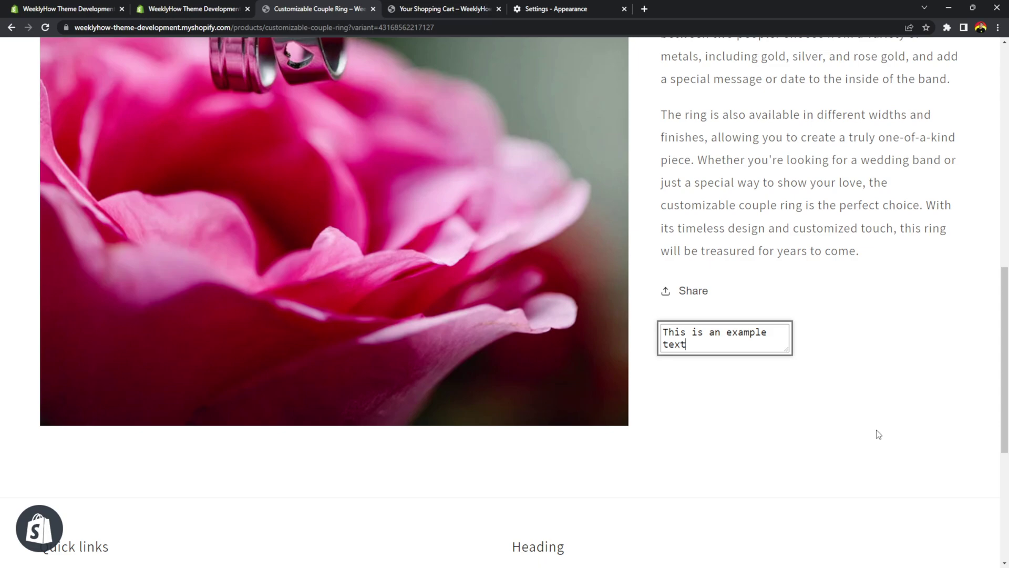
{"action": "scroll", "coordinate": [926, 431], "scroll_direction": "up", "scroll_amount": 9}
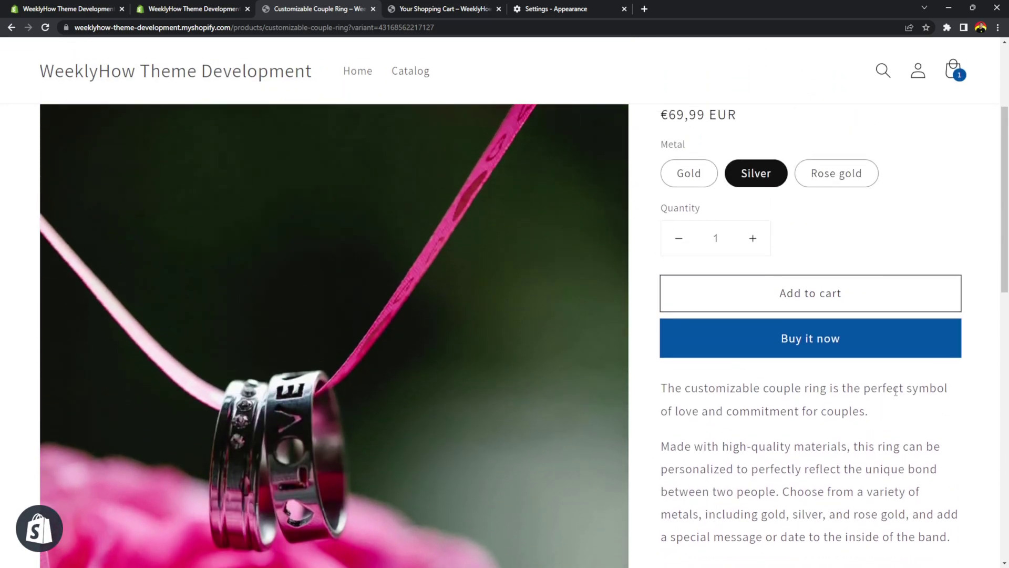
{"action": "left_click", "coordinate": [765, 313]}
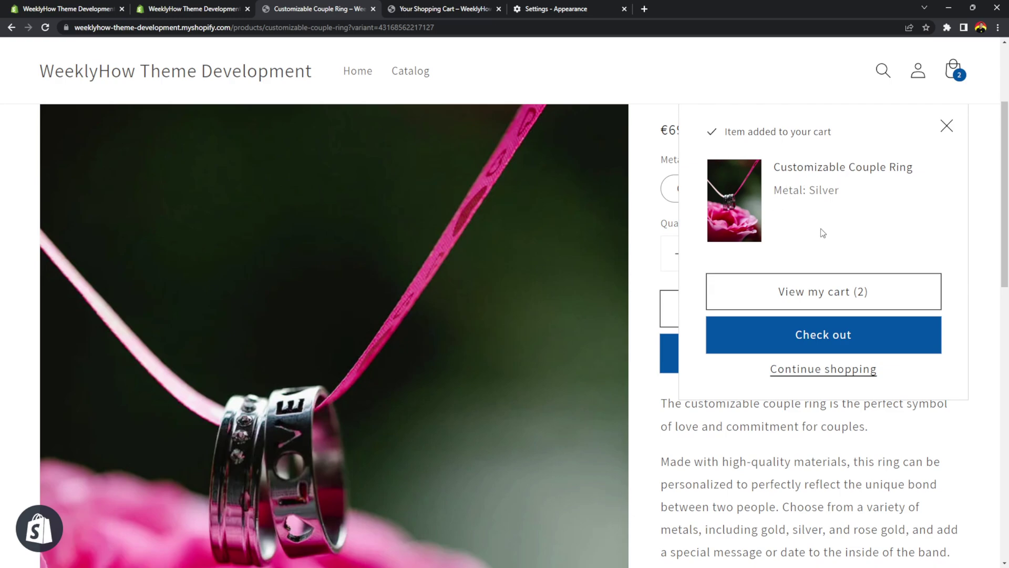
{"action": "left_click", "coordinate": [829, 283]}
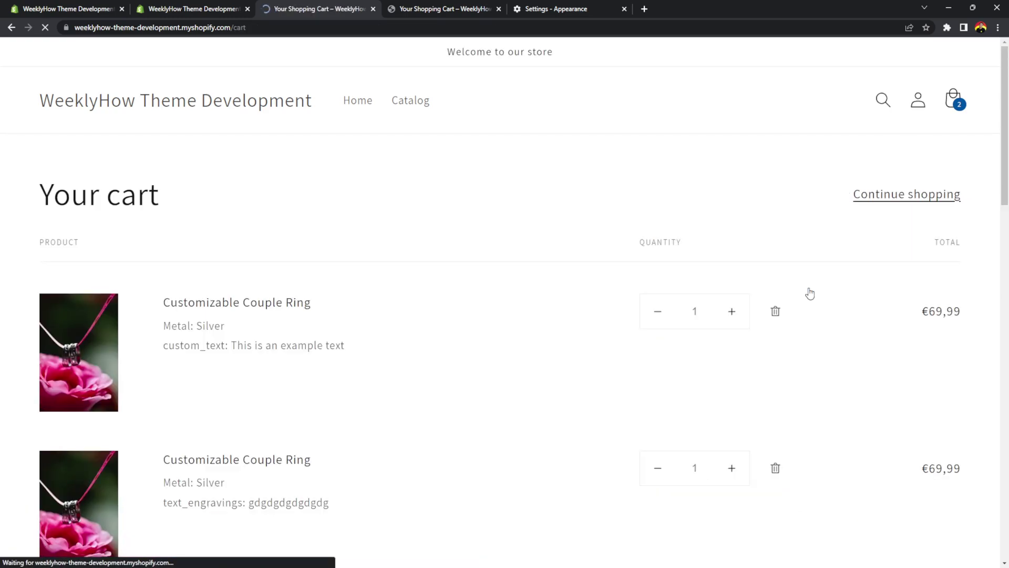
On the cart page, highlight the new ring's custom_text property and its value 'This is an example text'.
{"action": "scroll", "coordinate": [372, 345], "scroll_direction": "down", "scroll_amount": 2}
{"action": "left_click_drag", "start_coordinate": [346, 240], "coordinate": [162, 242]}
{"action": "left_click", "coordinate": [191, 265]}
{"action": "double_click", "coordinate": [186, 242]}
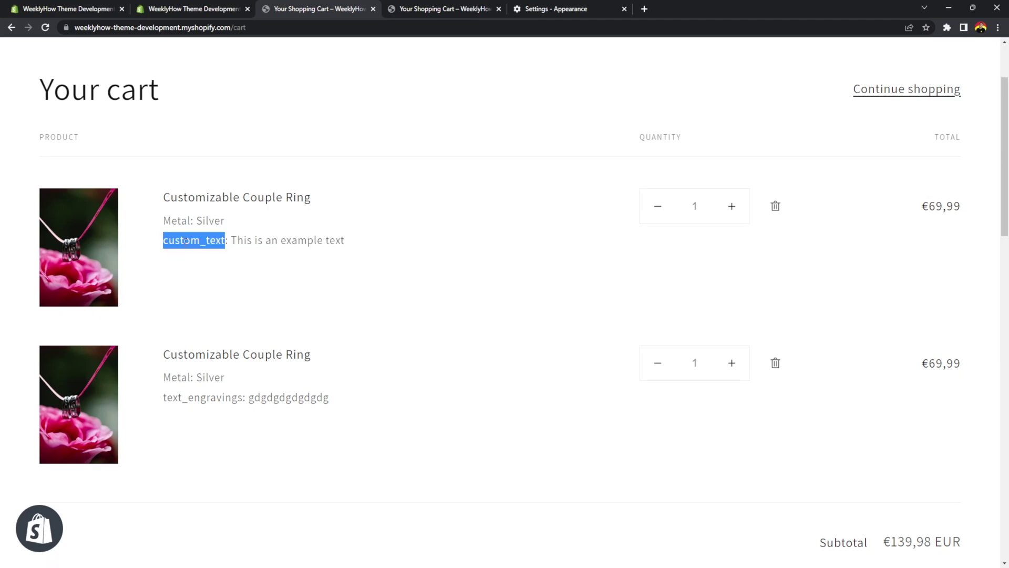
{"action": "left_click_drag", "start_coordinate": [232, 239], "coordinate": [368, 239]}
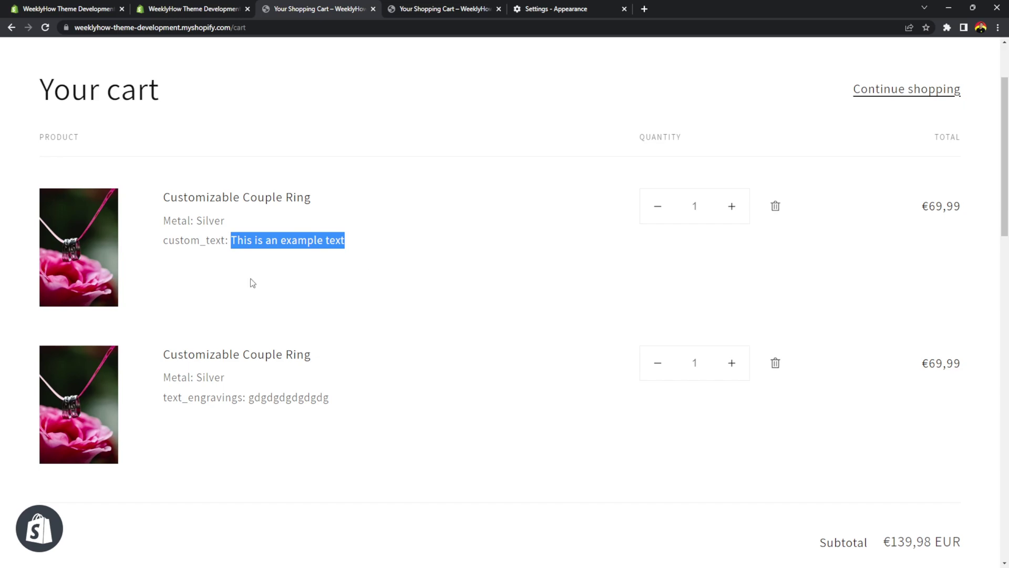